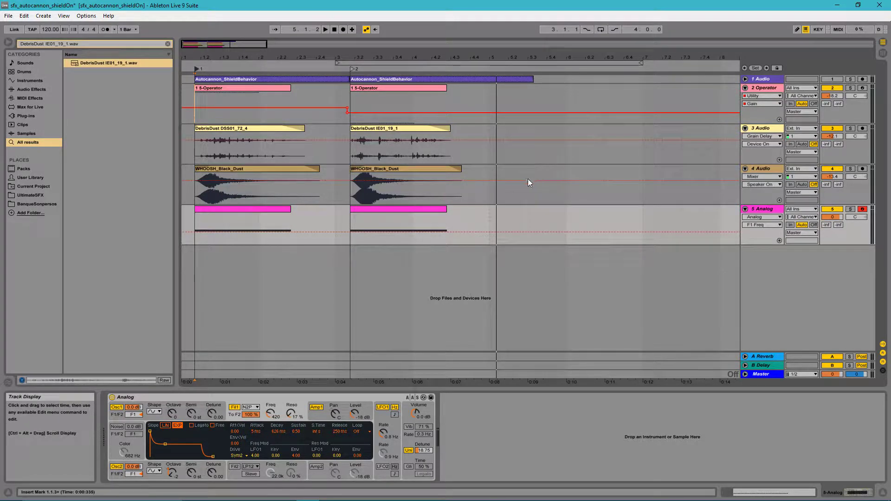
# Solo the Operator track and play back the arrangement to hear it in isolation
pyautogui.click(756, 92)
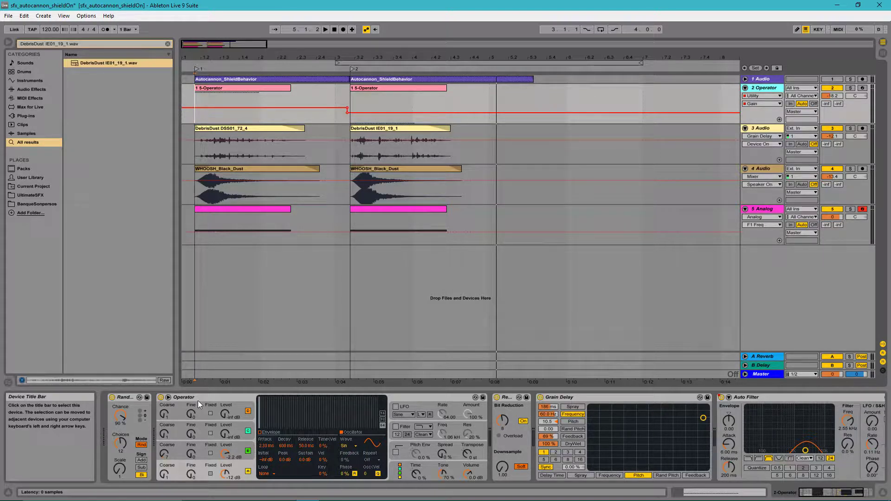
pyautogui.click(851, 88)
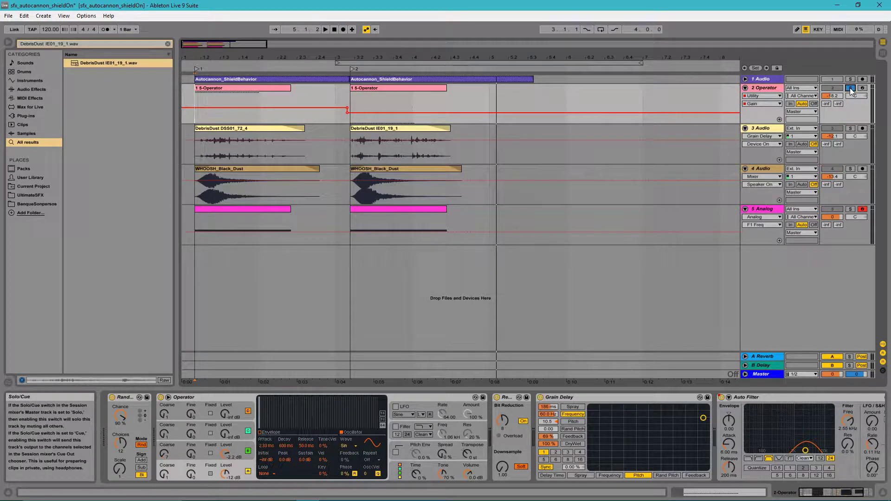
pyautogui.press('space')
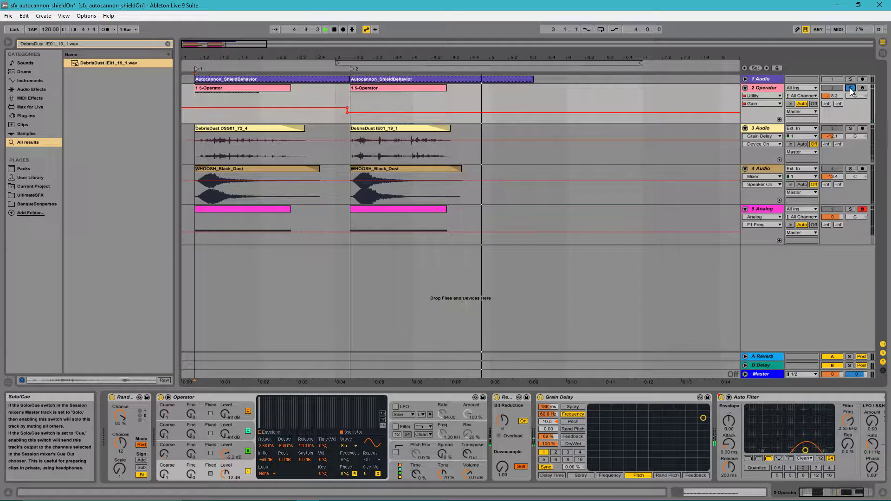
pyautogui.press('space')
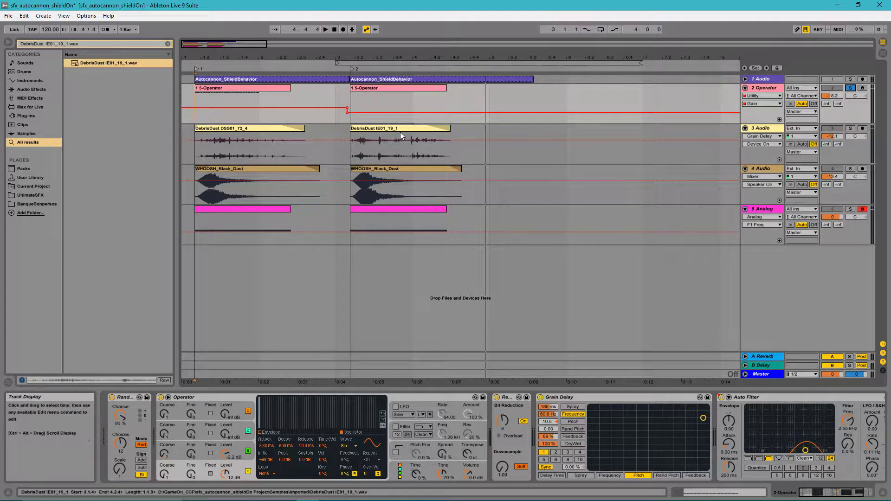
# Look over the rest of the Operator track's device chain and its list of automatable devices
pyautogui.hscroll(3, 743, 399)
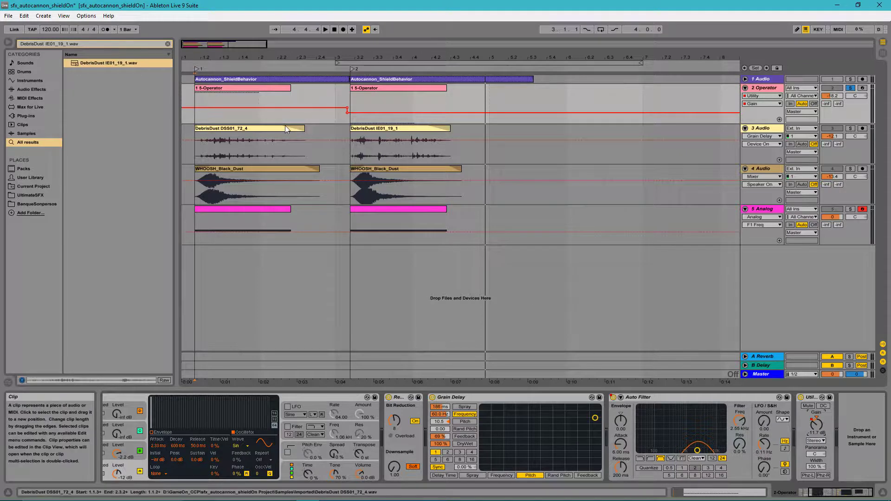
pyautogui.click(762, 95)
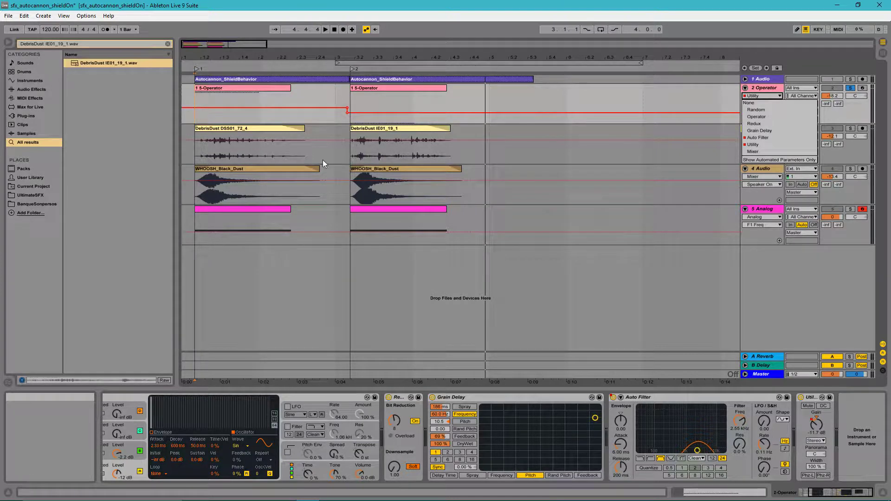
pyautogui.click(377, 90)
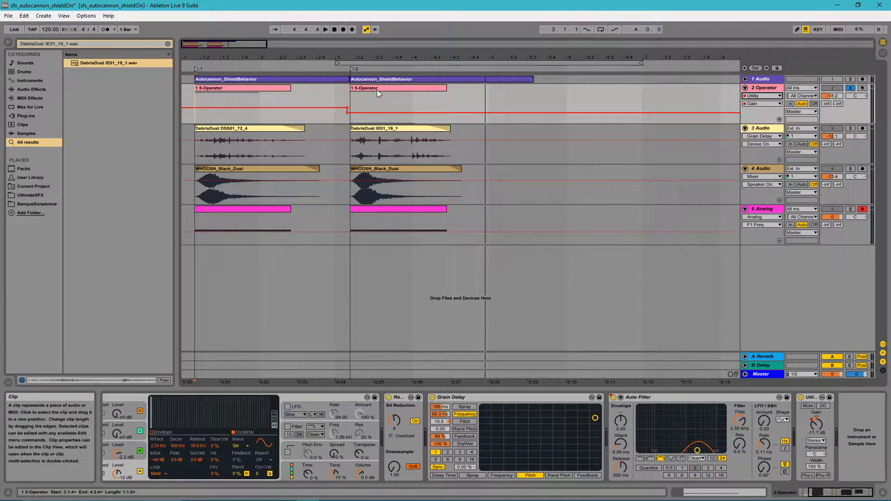
# Examine the MIDI notes of the second and first 1 S-Operator clips alongside the track's device chain
pyautogui.doubleClick(377, 90)
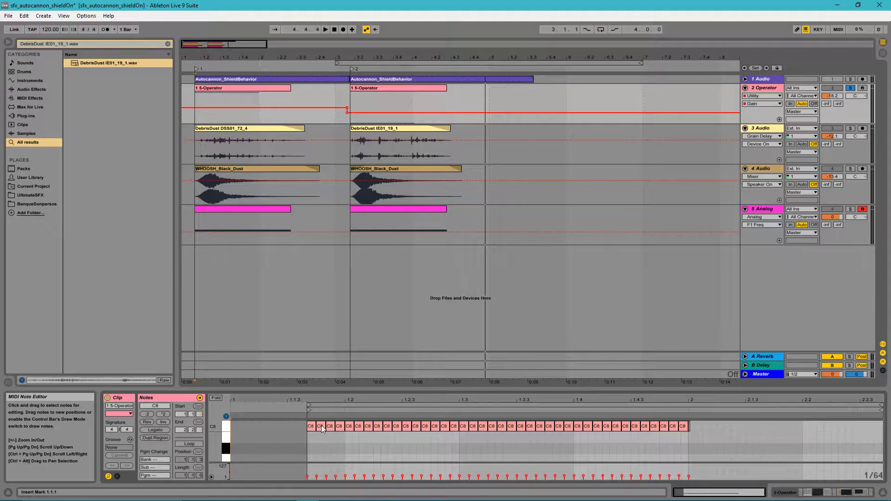
pyautogui.click(386, 90)
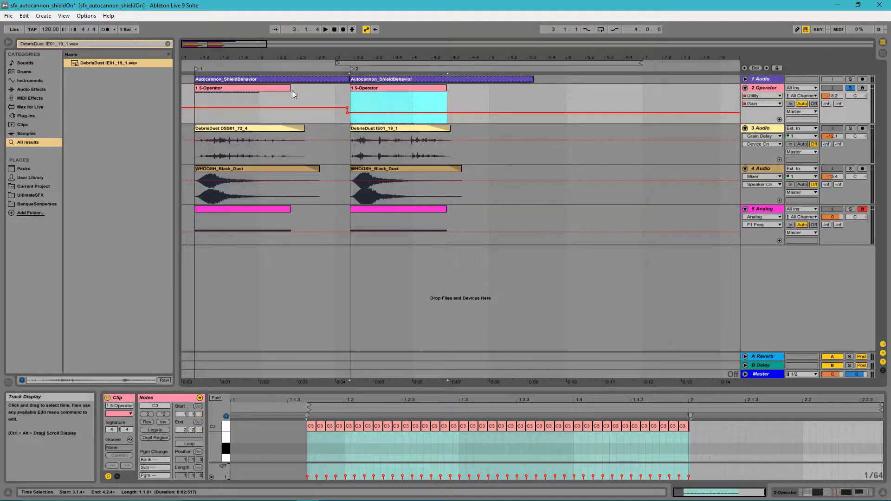
pyautogui.click(275, 90)
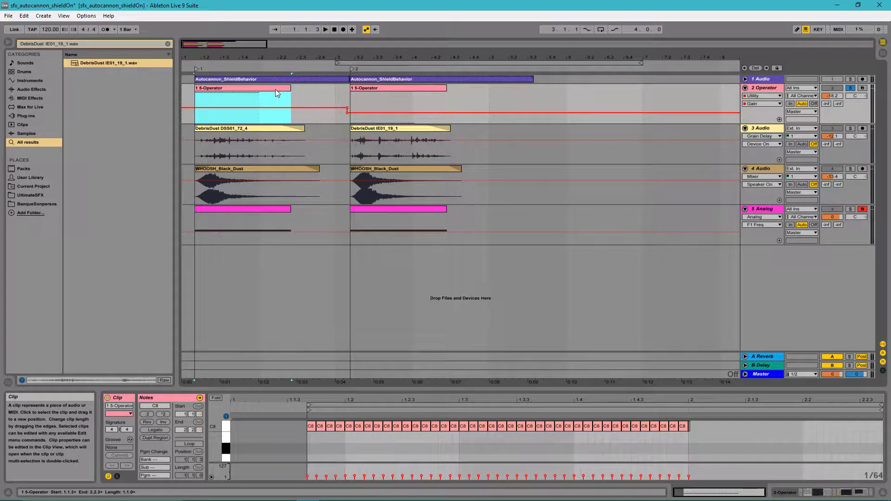
pyautogui.click(289, 93)
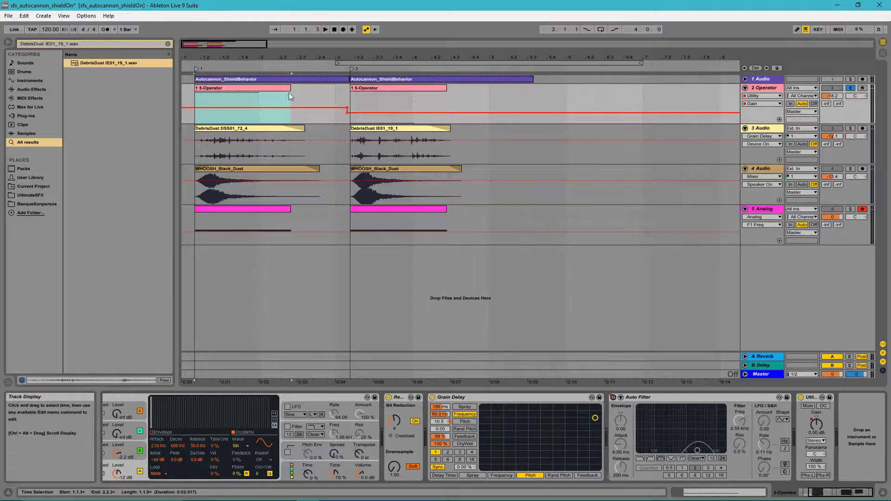
pyautogui.click(813, 493)
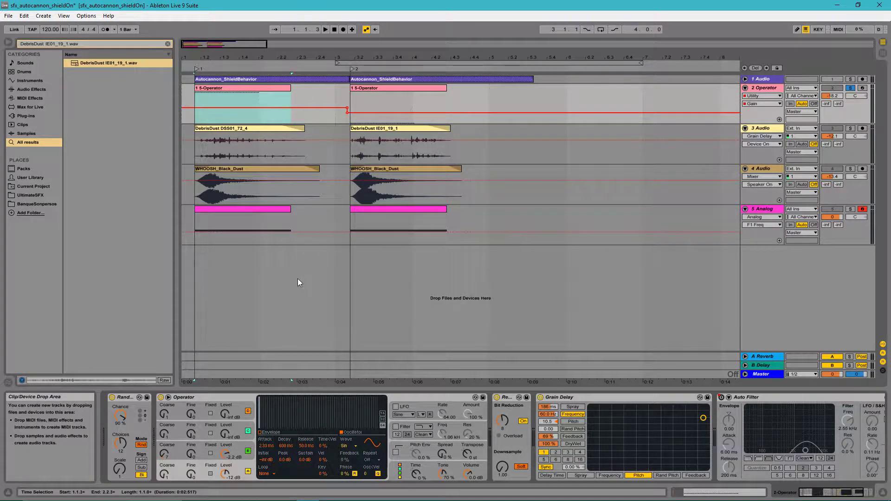
pyautogui.doubleClick(253, 89)
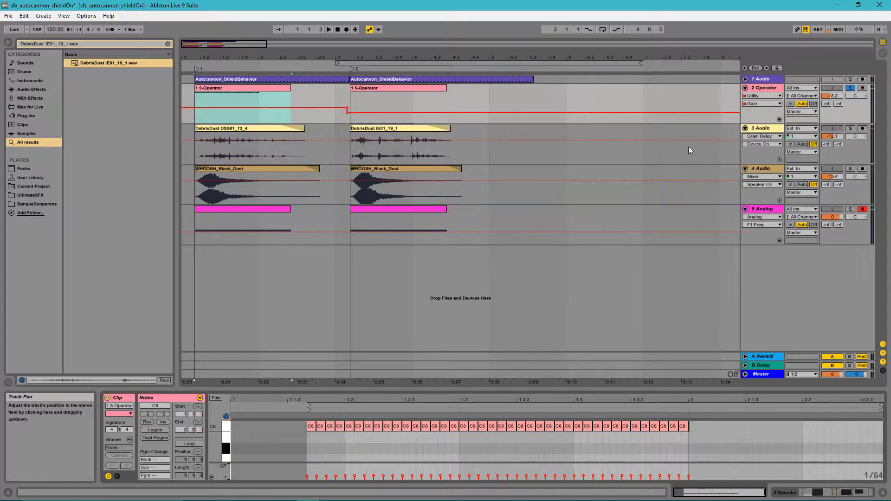
# Arm the Operator track for recording and select its Random device
pyautogui.click(863, 89)
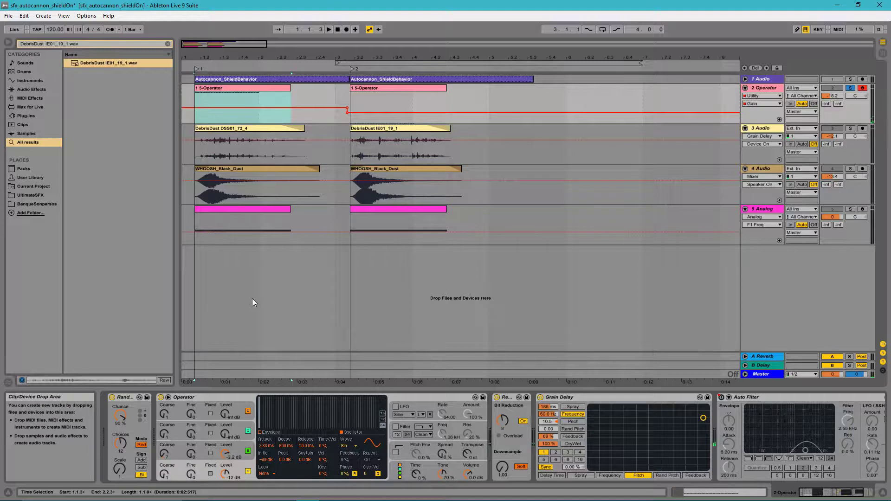
pyautogui.click(123, 399)
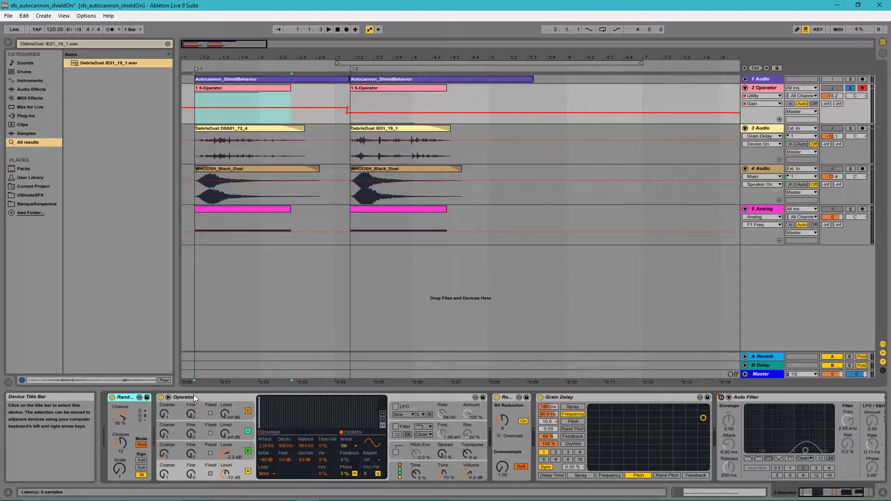
# Inspect the Operator synth's global settings, Oscillator A's waveform, and Oscillator B's waveform and coarse tuning
pyautogui.click(204, 398)
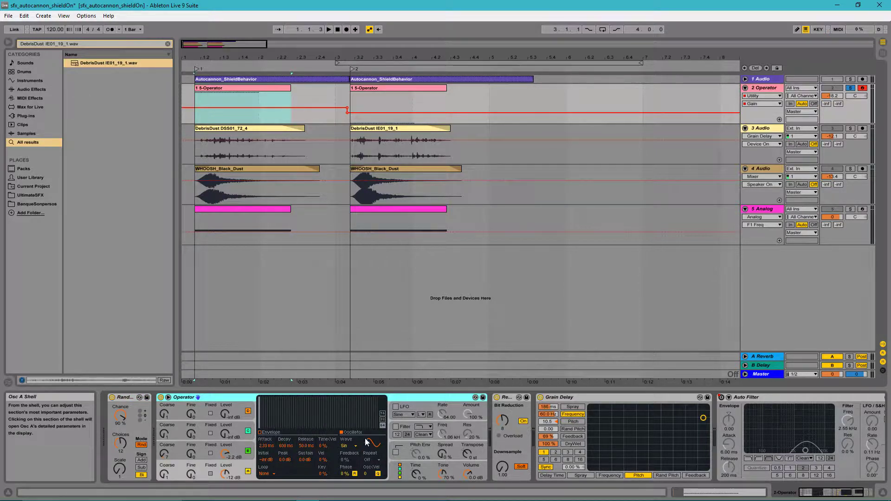
pyautogui.click(400, 473)
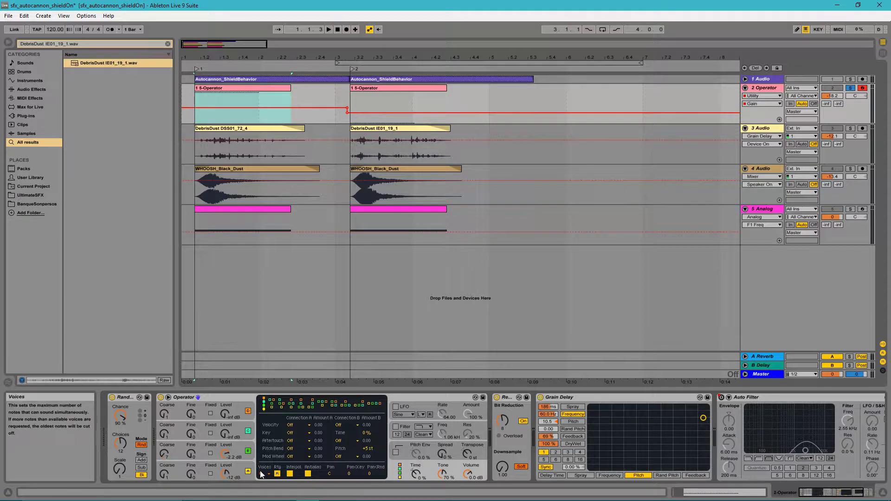
pyautogui.click(240, 466)
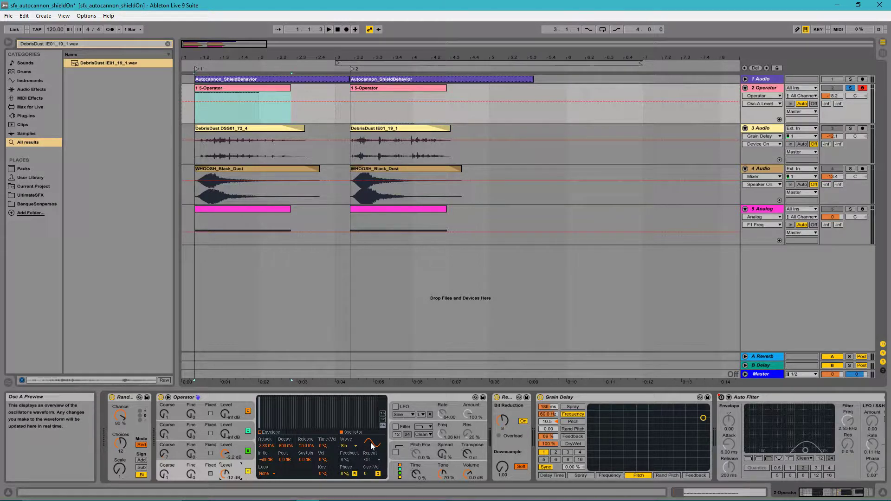
pyautogui.click(238, 451)
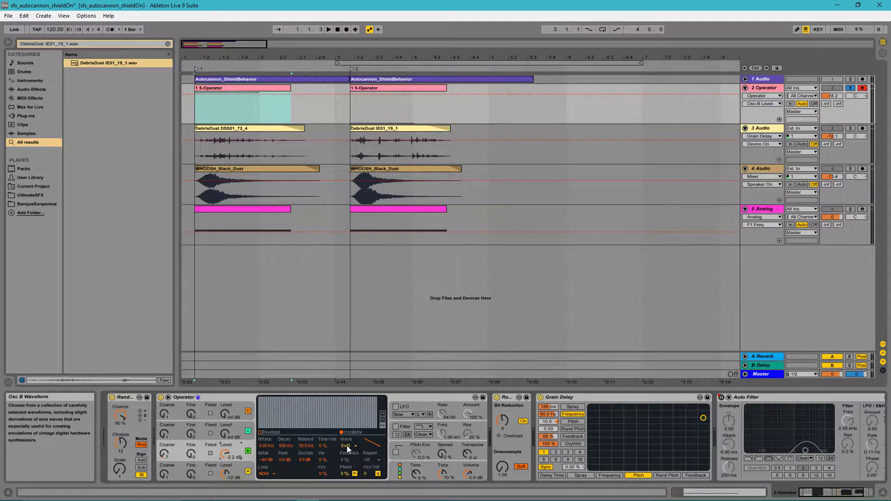
pyautogui.click(165, 456)
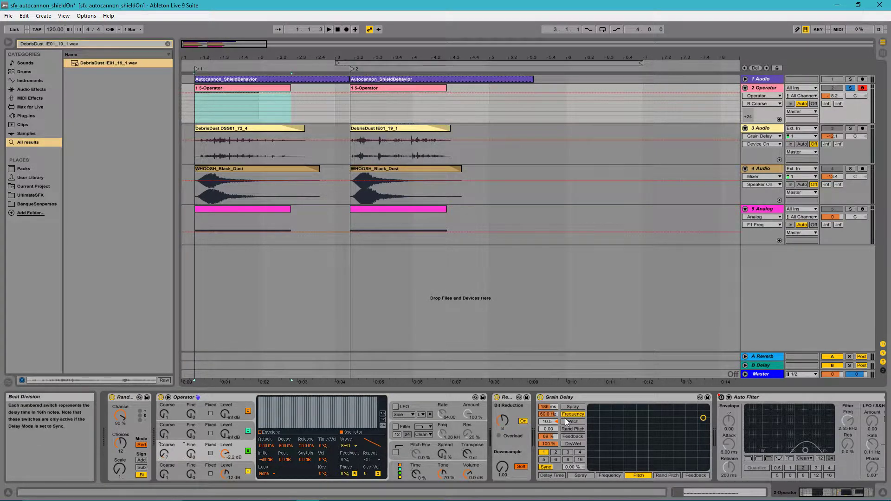
# Inspect the Redux and Grain Delay effects and the devices at the end of the Operator track's chain
pyautogui.click(511, 398)
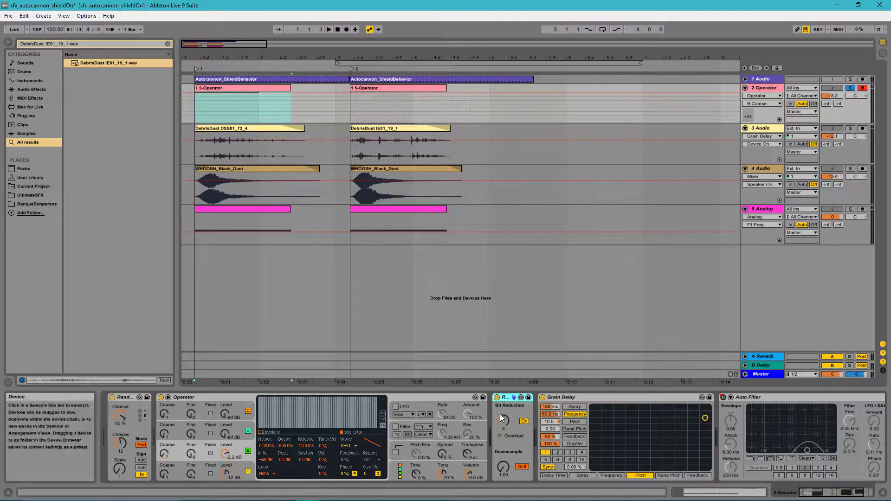
pyautogui.click(584, 397)
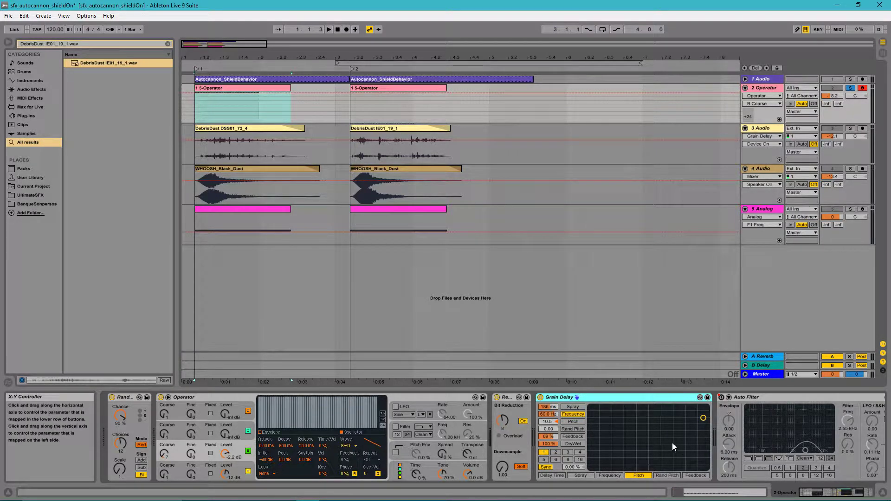
pyautogui.scroll(-3, 678, 431)
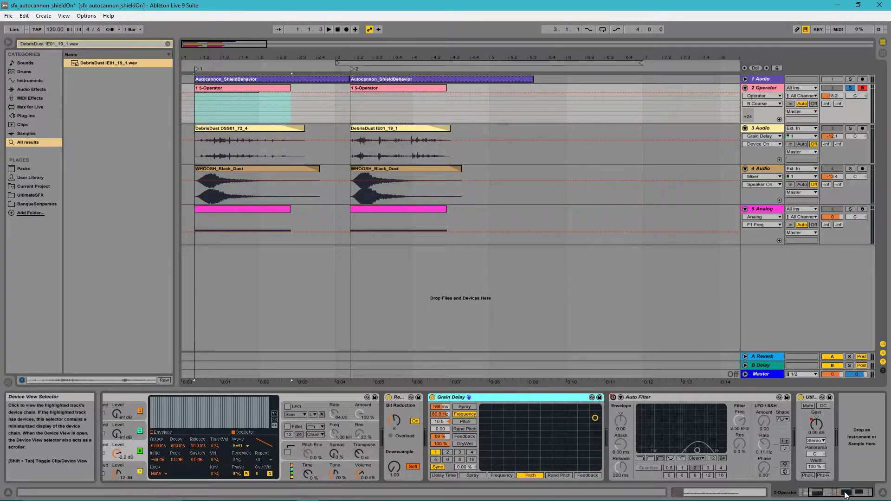
pyautogui.scroll(3, 287, 407)
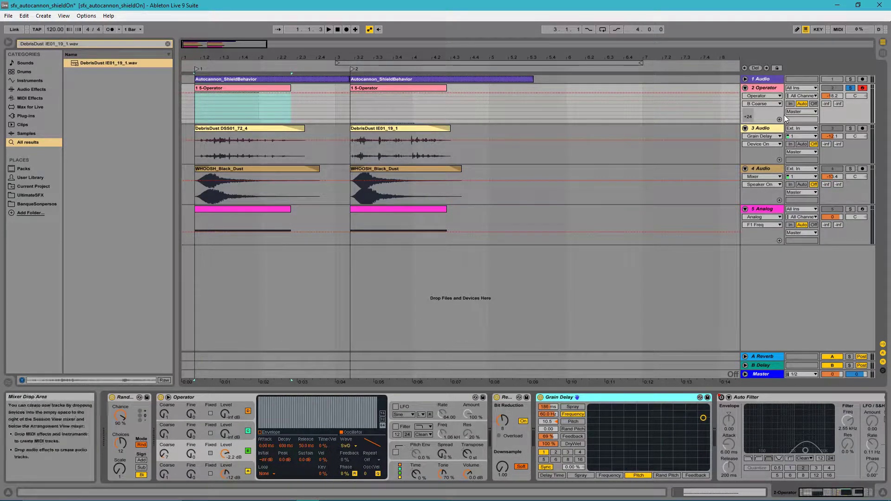
# Play the soloed Operator track with its full chain, and turn off the Random, Redux and Grain Delay devices
pyautogui.press('space')
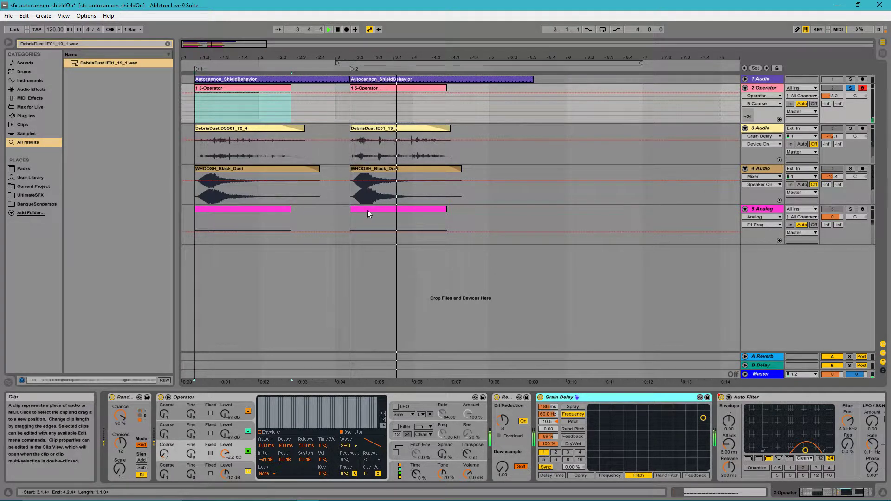
pyautogui.press('space')
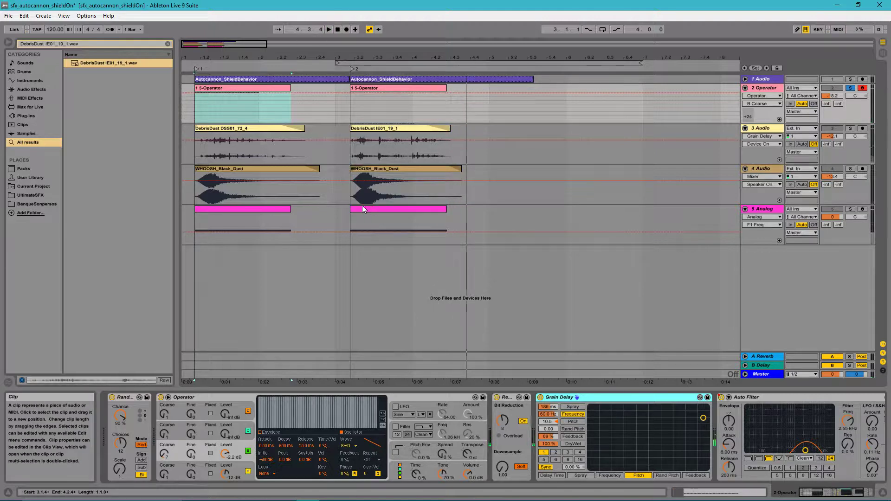
pyautogui.click(112, 397)
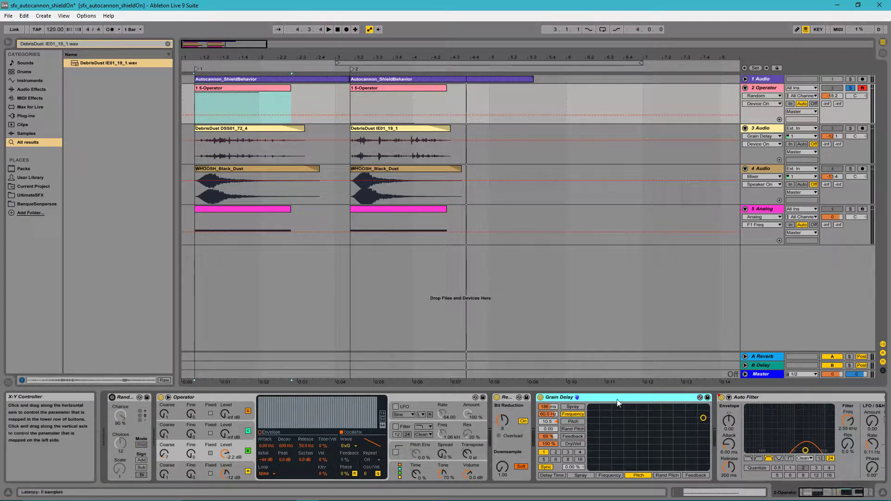
pyautogui.click(497, 398)
pyautogui.click(540, 397)
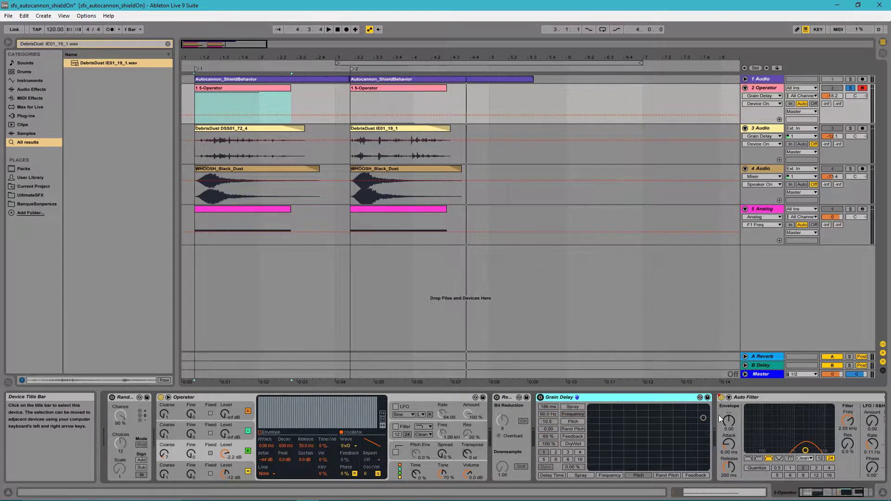
# Play the first 1 S-Operator clip to hear the synth without the bypassed devices
pyautogui.click(263, 88)
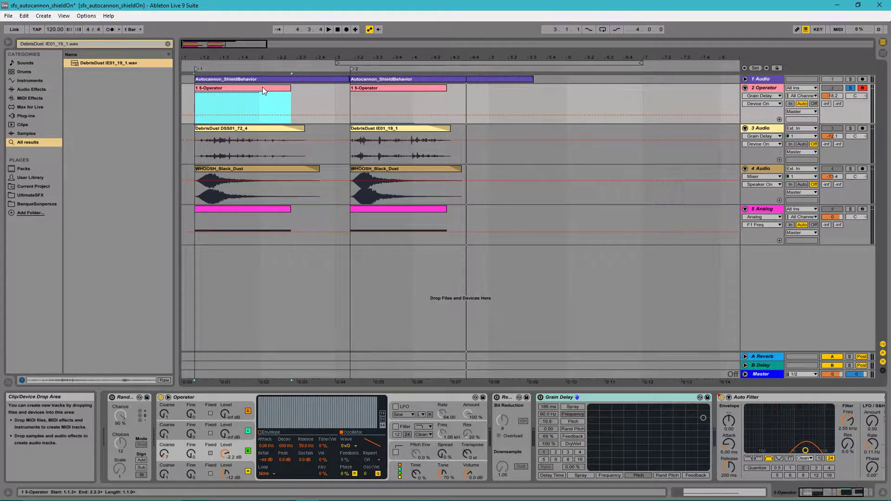
pyautogui.press('space')
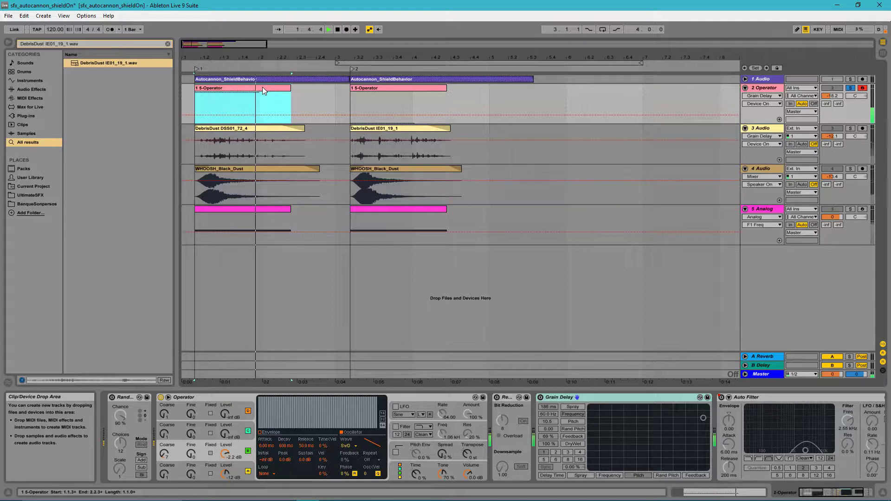
pyautogui.press('space')
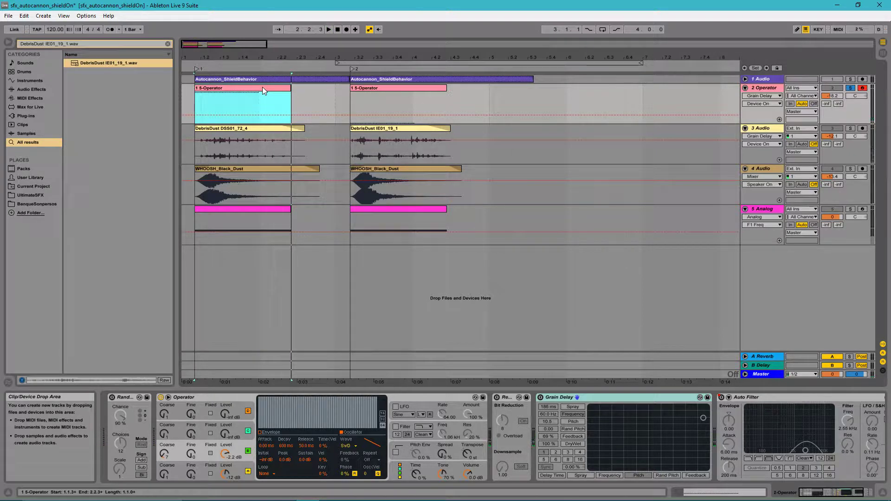
pyautogui.press('space')
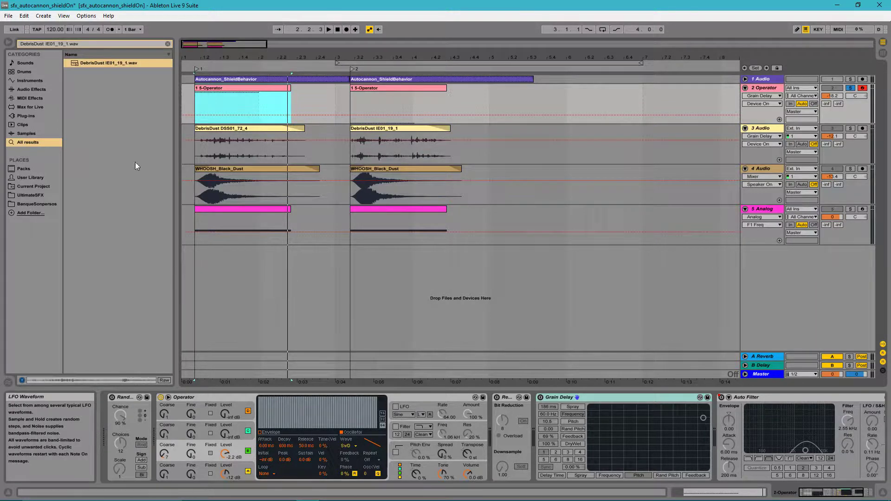
# Check the first 1 S-Operator clip's MIDI notes and turn the Random device back on
pyautogui.doubleClick(238, 106)
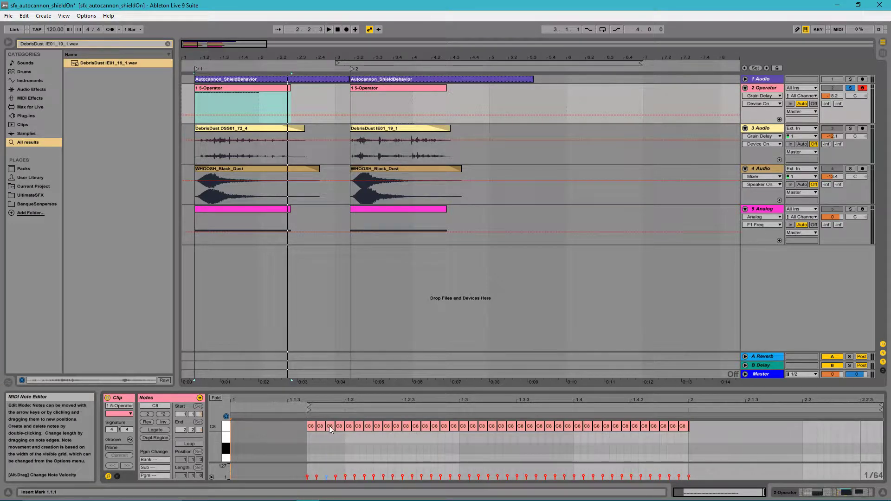
pyautogui.hotkey('shift', 'Tab')
pyautogui.click(116, 397)
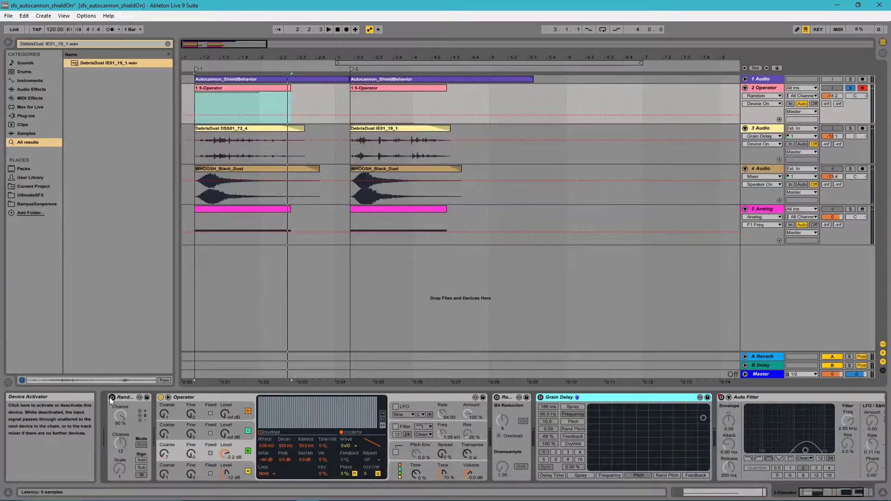
pyautogui.click(112, 398)
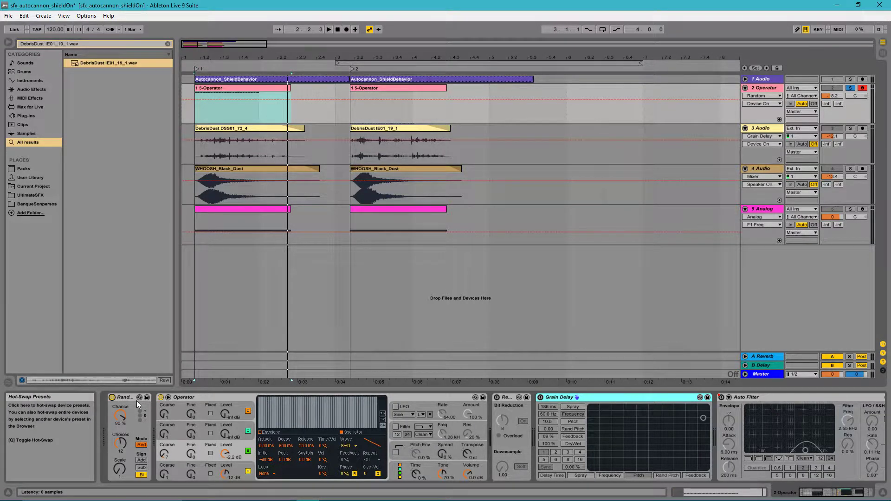
# Play the first 1 S-Operator clip with Random active, and turn the Redux device back on to hear it in the chain
pyautogui.press('space')
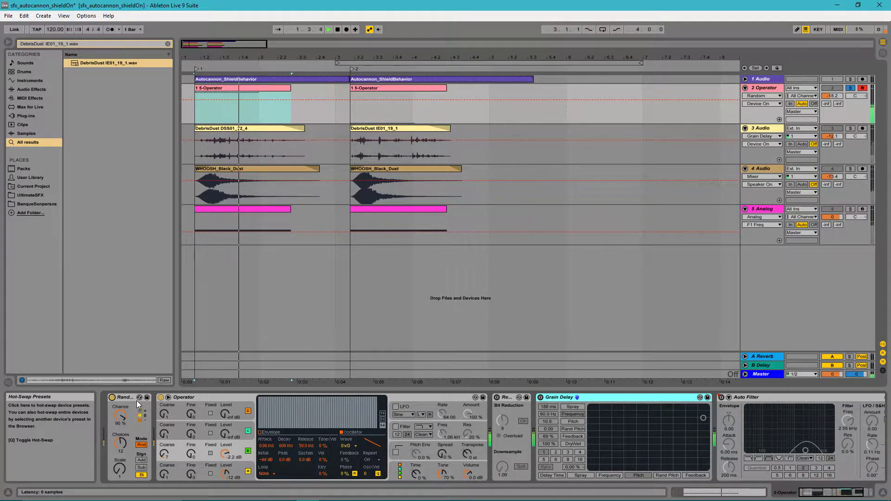
pyautogui.press('space')
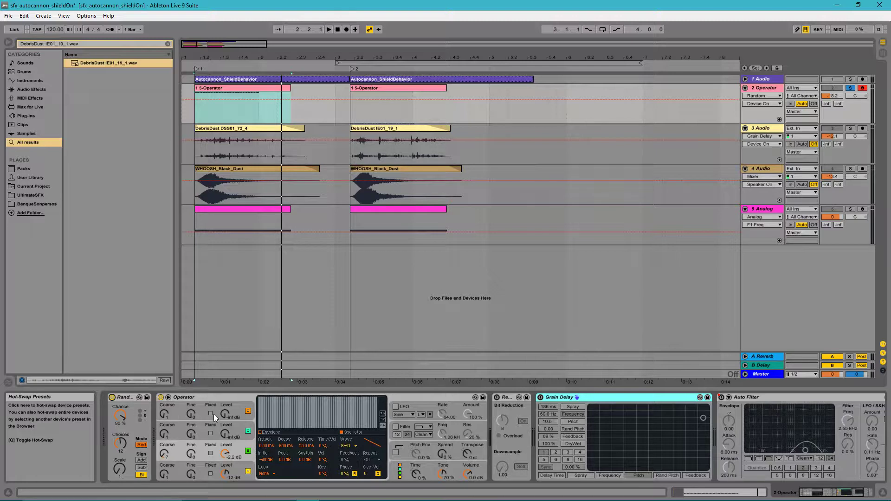
pyautogui.click(496, 398)
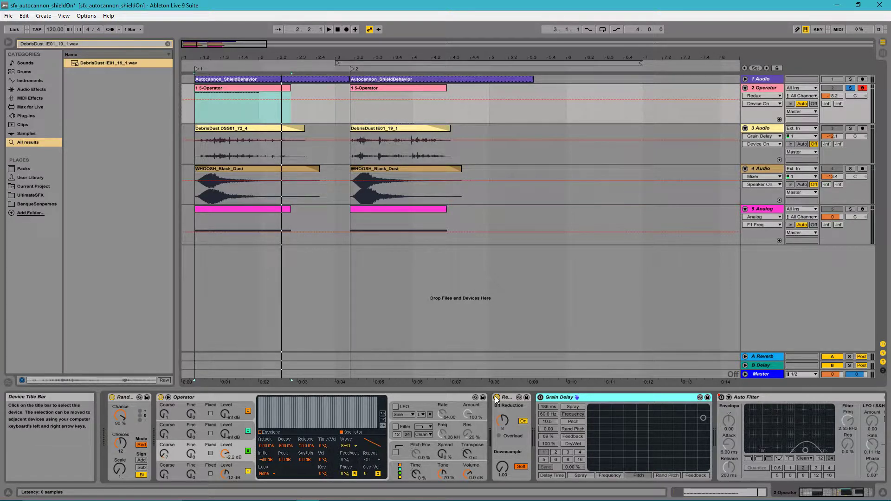
pyautogui.press('space')
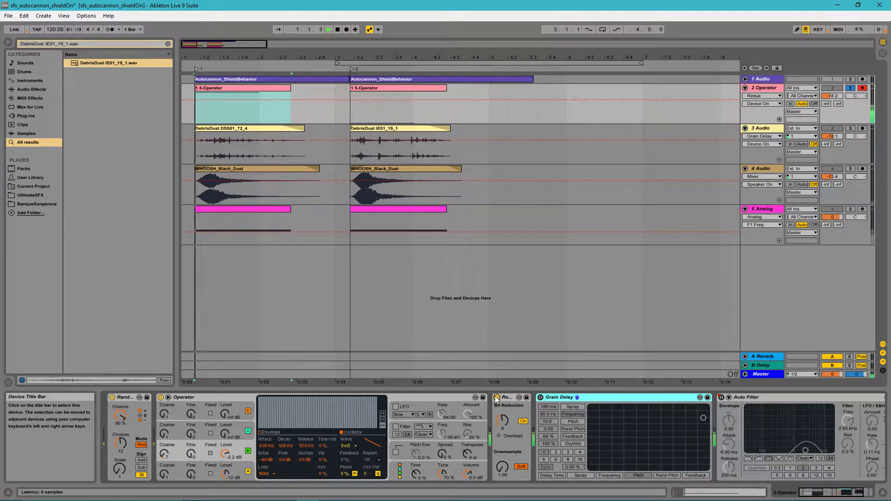
# Compare the first 1 S-Operator clip's sound with Redux bypassed and active over repeated playbacks, leaving Redux on
pyautogui.click(497, 398)
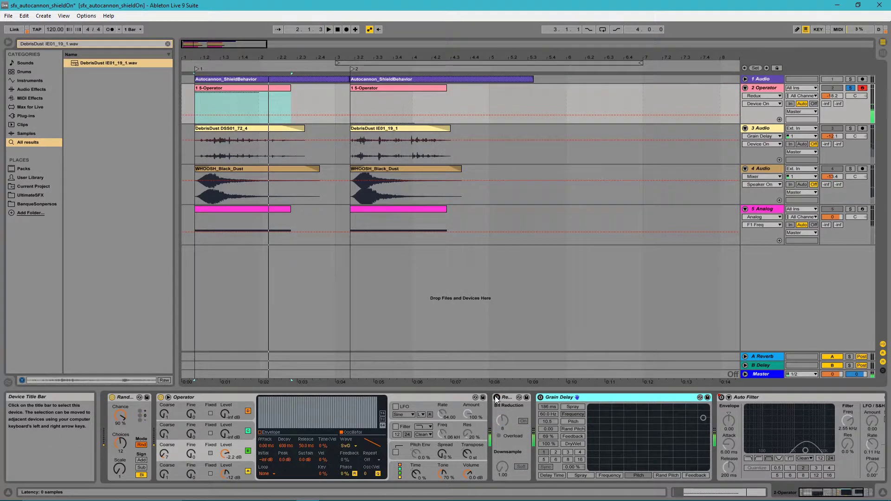
pyautogui.click(497, 398)
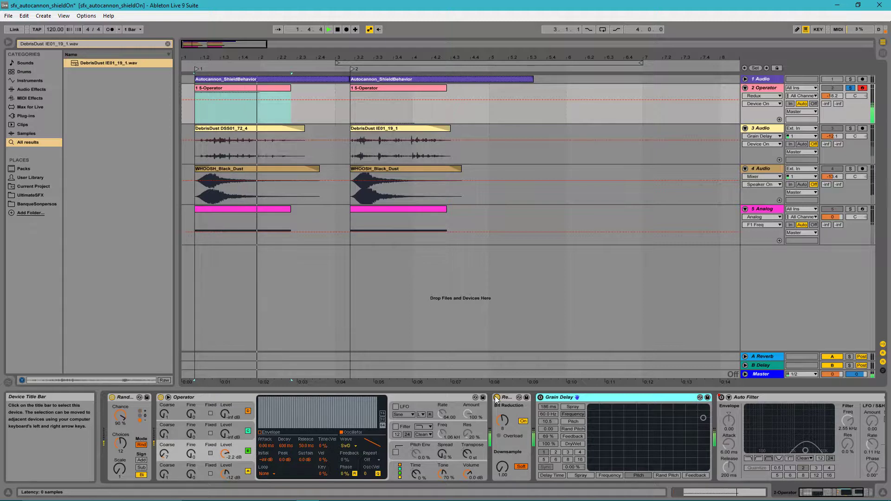
pyautogui.click(497, 398)
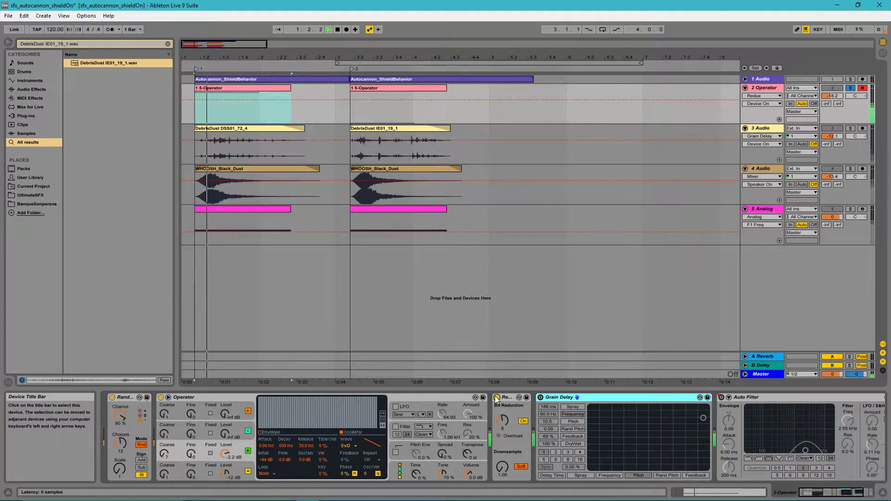
pyautogui.click(497, 398)
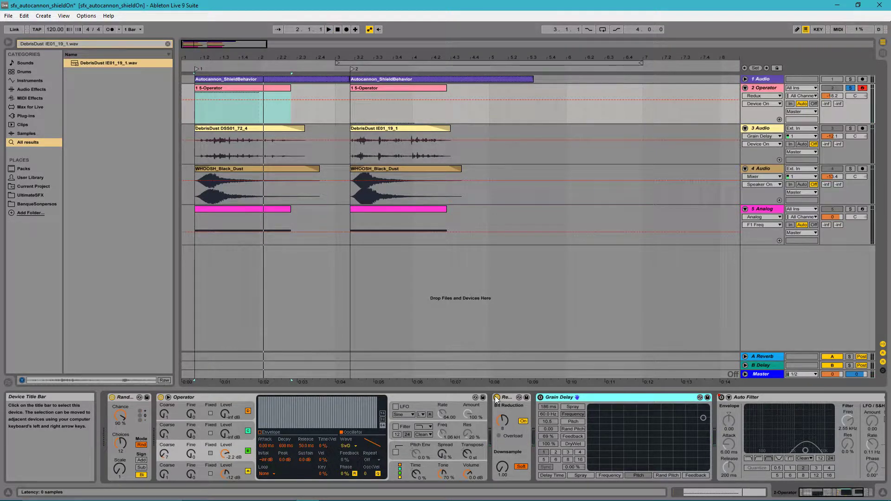
pyautogui.click(497, 398)
pyautogui.press('space')
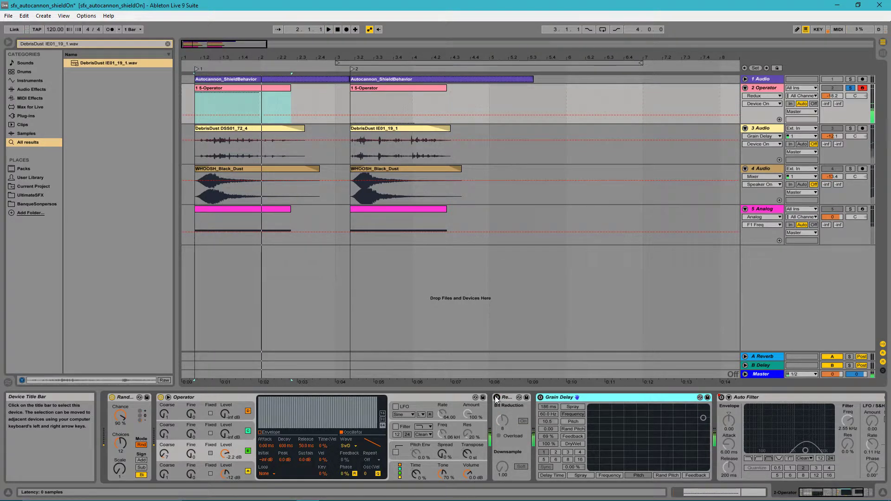
pyautogui.click(497, 398)
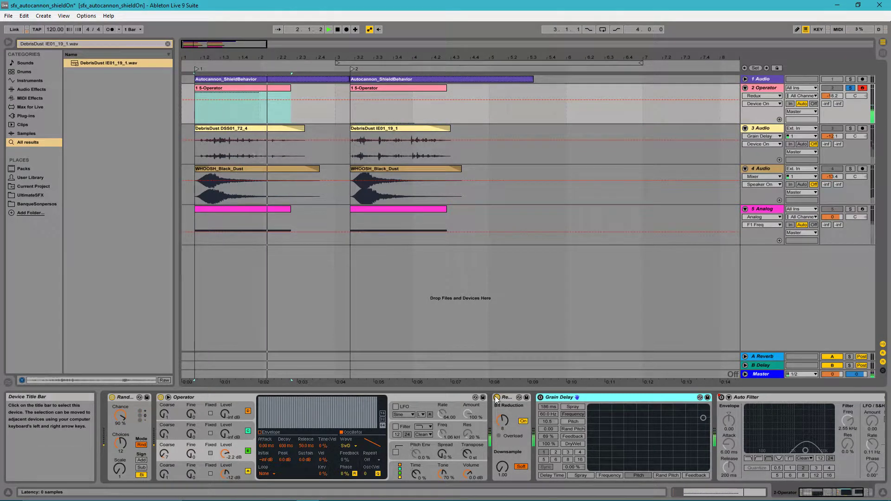
pyautogui.press('space')
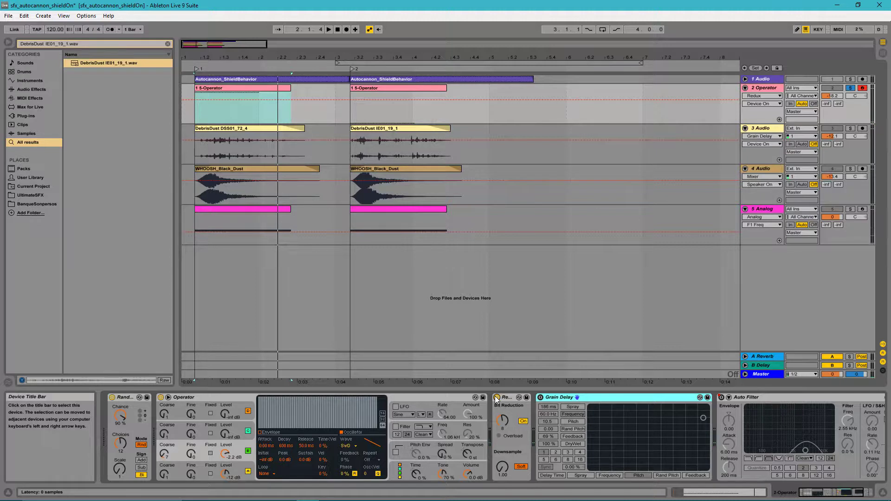
pyautogui.click(497, 398)
pyautogui.press('space')
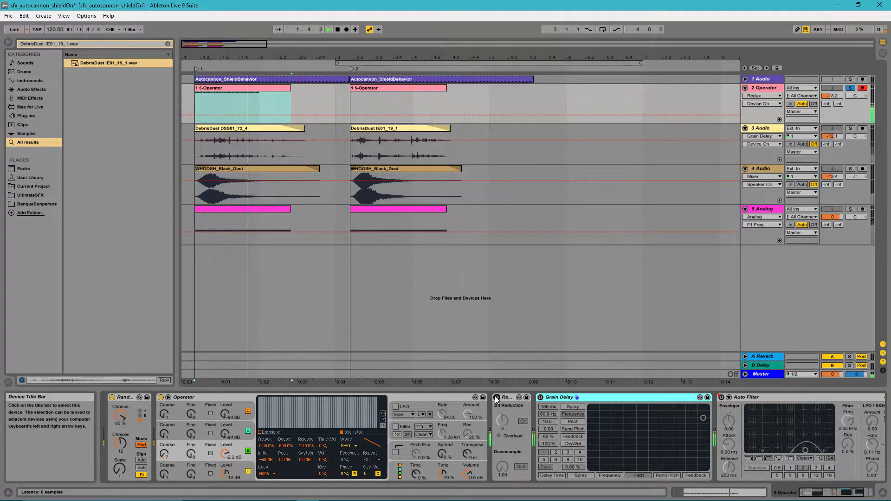
pyautogui.click(497, 398)
pyautogui.press('space')
pyautogui.press('space')
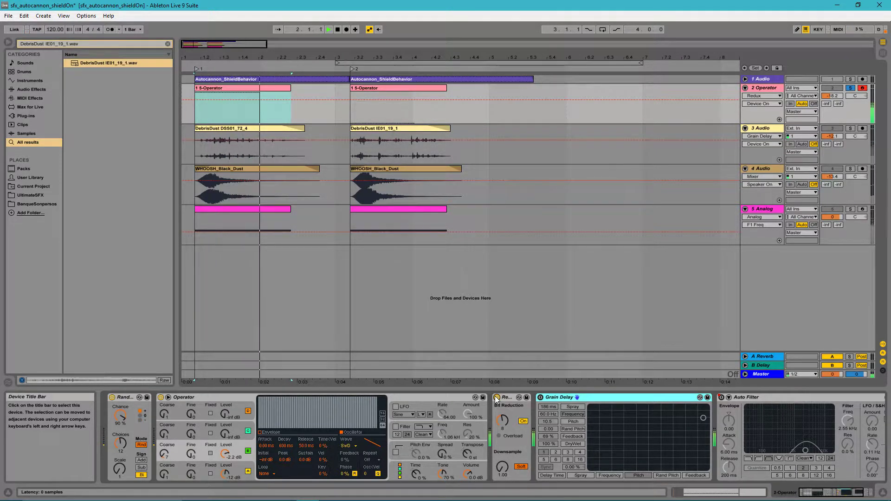
pyautogui.press('space')
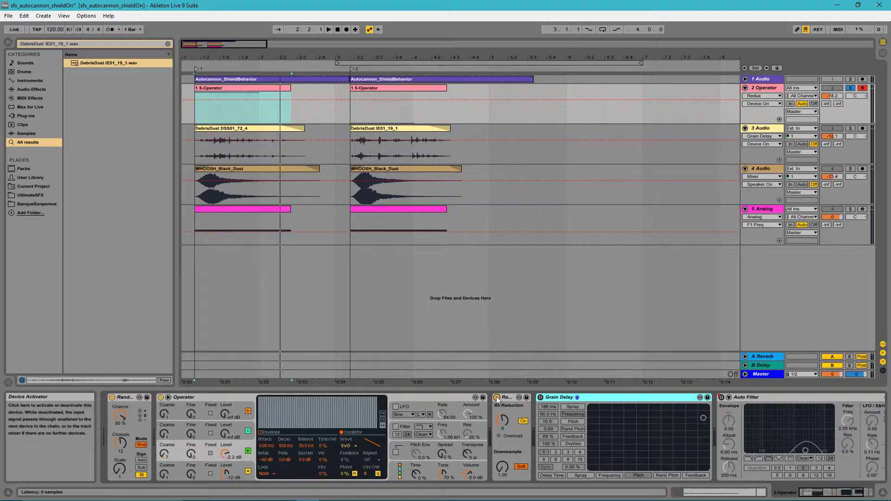
pyautogui.press('space')
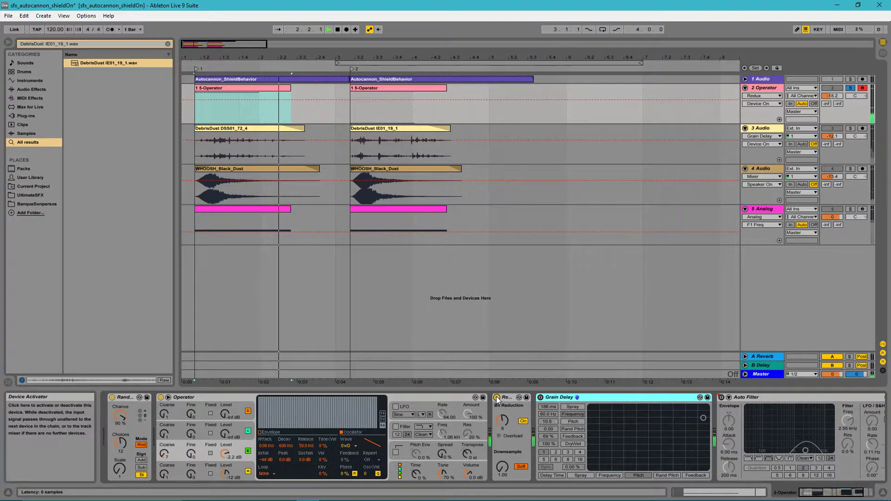
pyautogui.press('space')
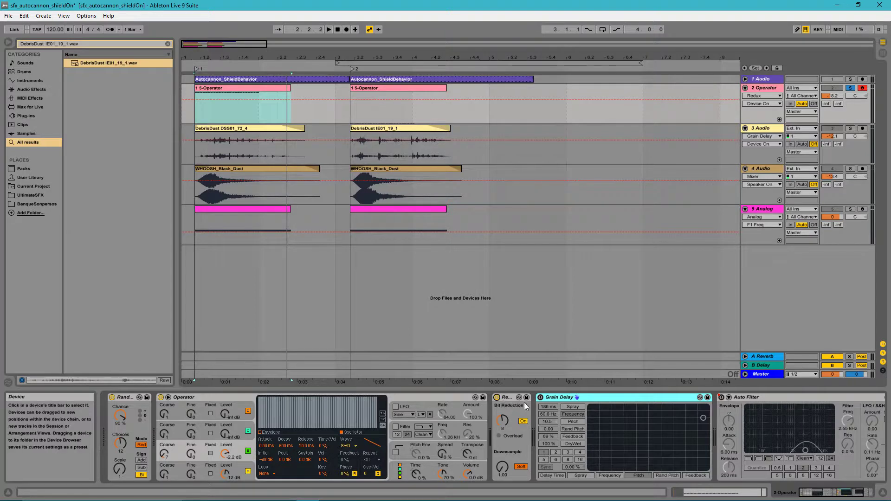
# Turn the Operator track's Grain Delay back on and play the first 1 S-Operator clip through it
pyautogui.click(542, 398)
pyautogui.press('space')
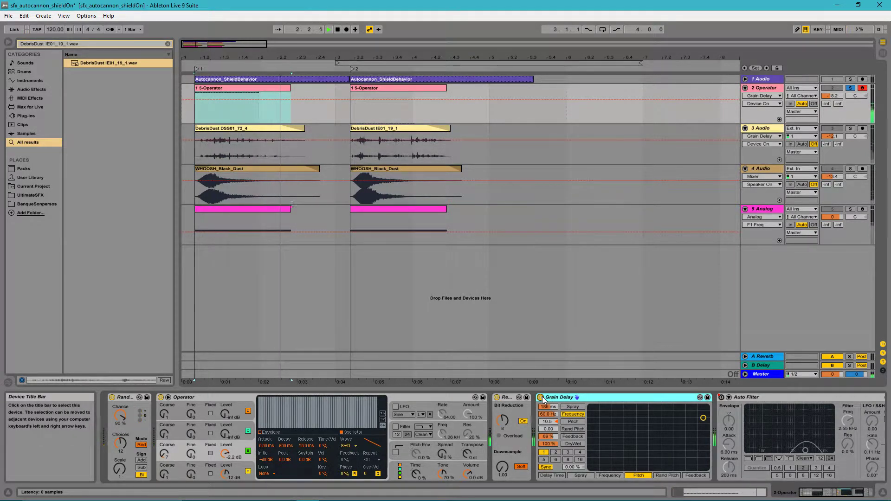
pyautogui.press('space')
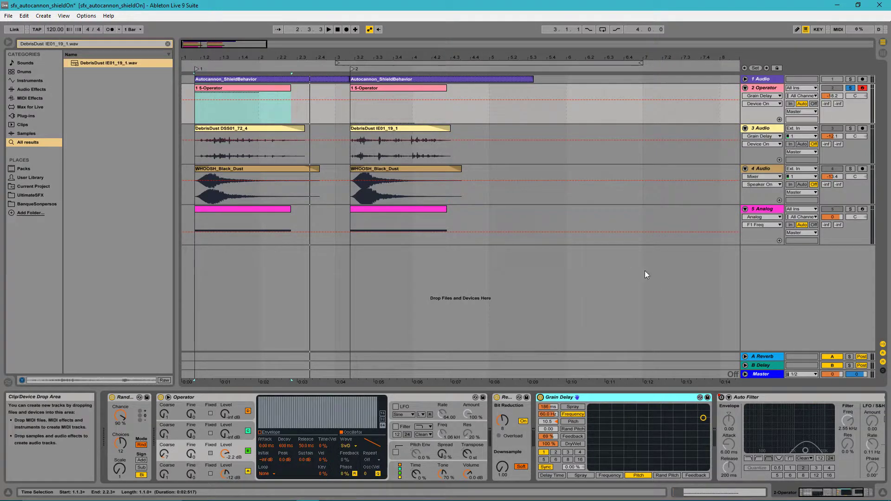
# Play the second 1 S-Operator clip from its start and audition it with the Utility device at the chain's end bypassed
pyautogui.click(345, 108)
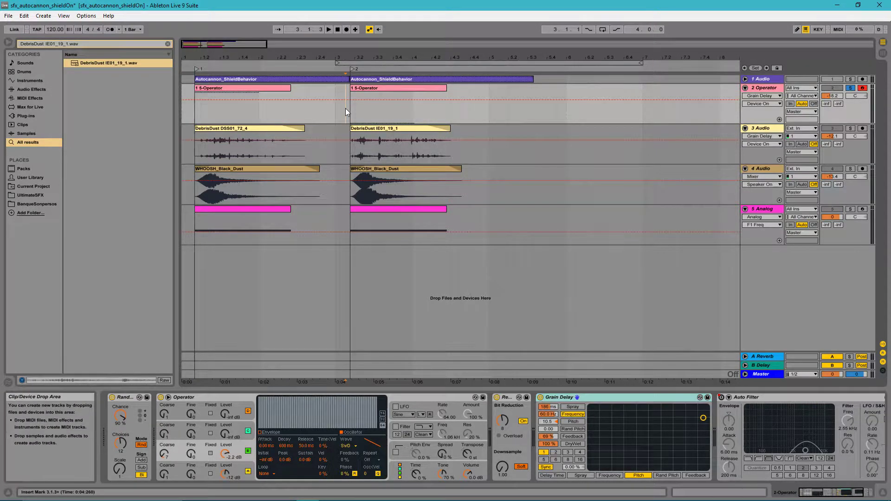
pyautogui.click(848, 492)
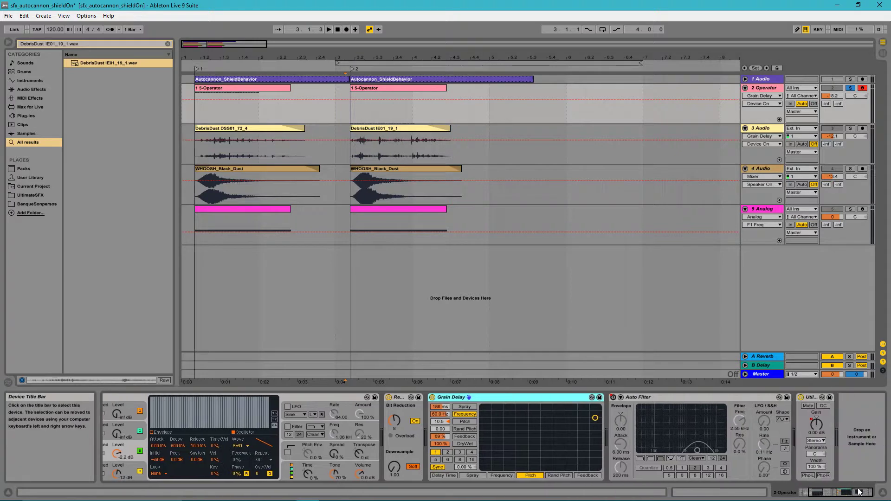
pyautogui.press('space')
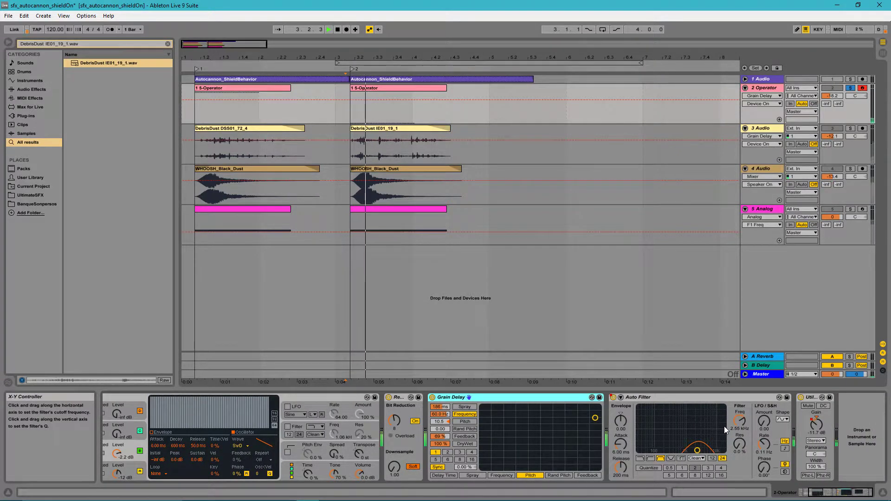
pyautogui.click(802, 398)
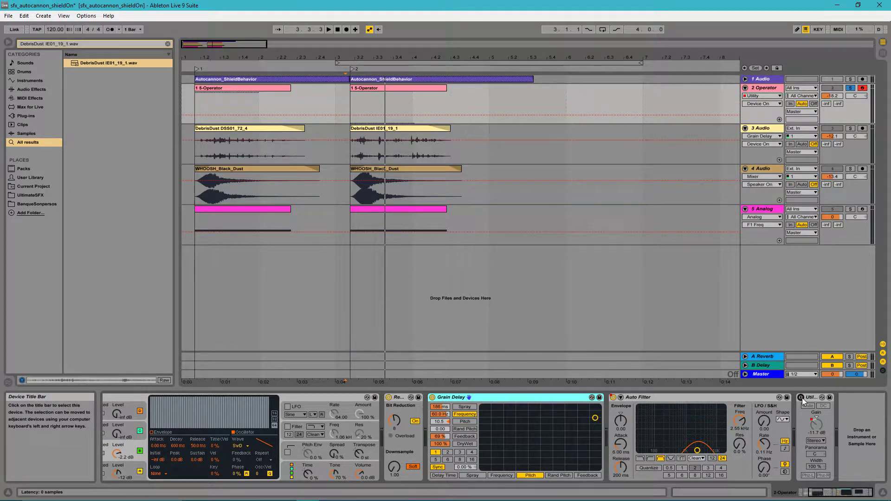
pyautogui.press('space')
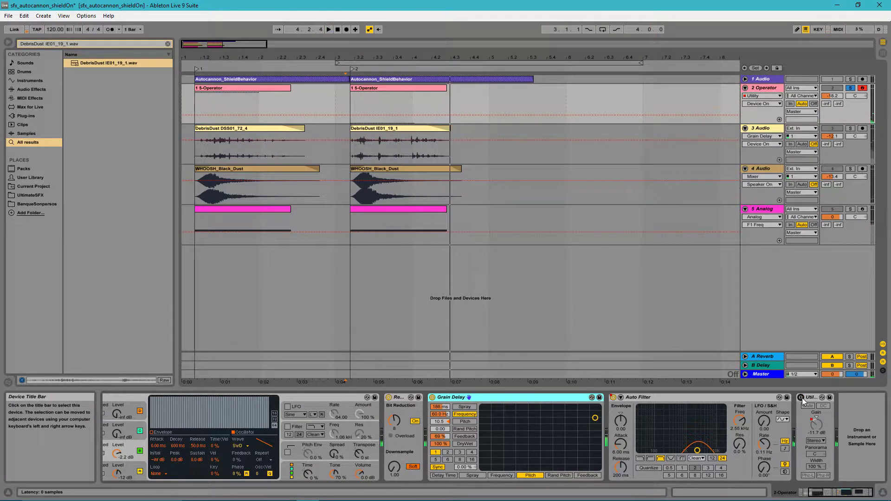
pyautogui.press('space')
pyautogui.press('space')
pyautogui.click(803, 397)
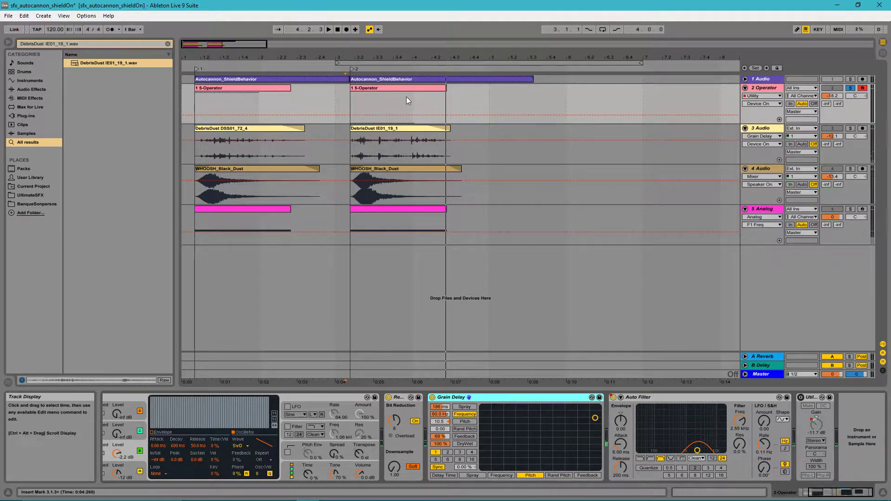
# Check the second 1 S-Operator clip's MIDI notes and turn the Utility device back on
pyautogui.click(383, 91)
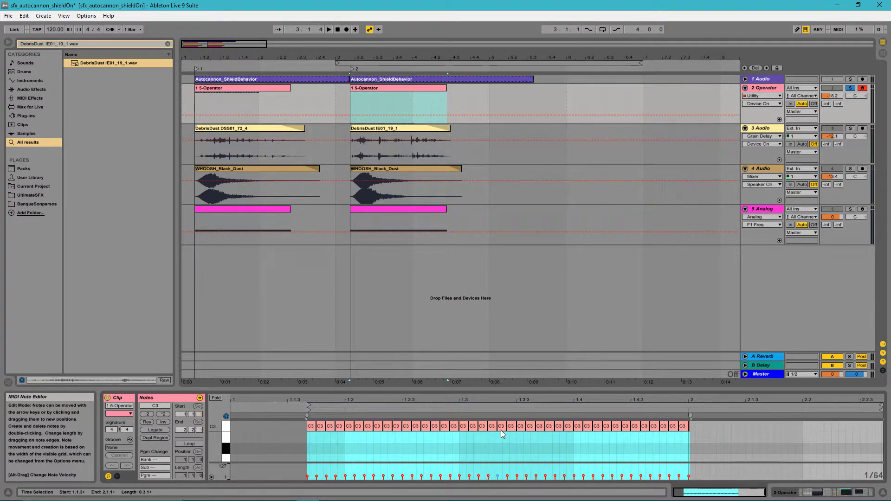
pyautogui.hotkey('shift', 'Tab')
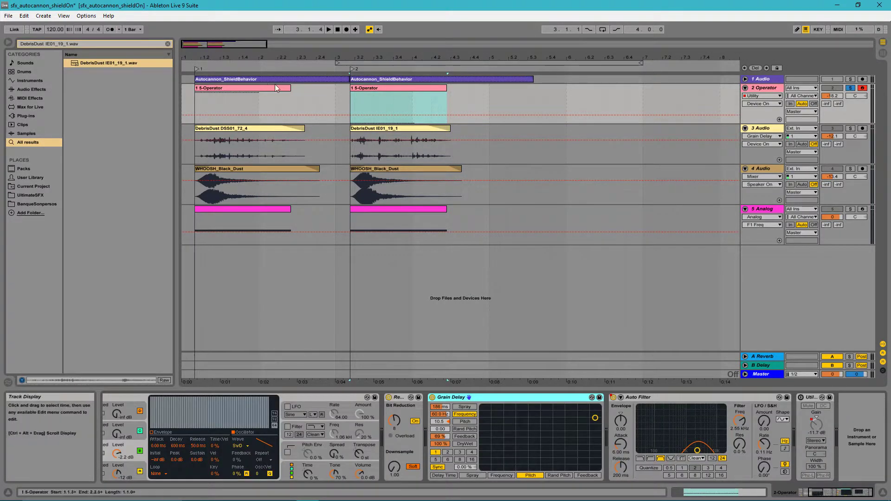
pyautogui.click(800, 398)
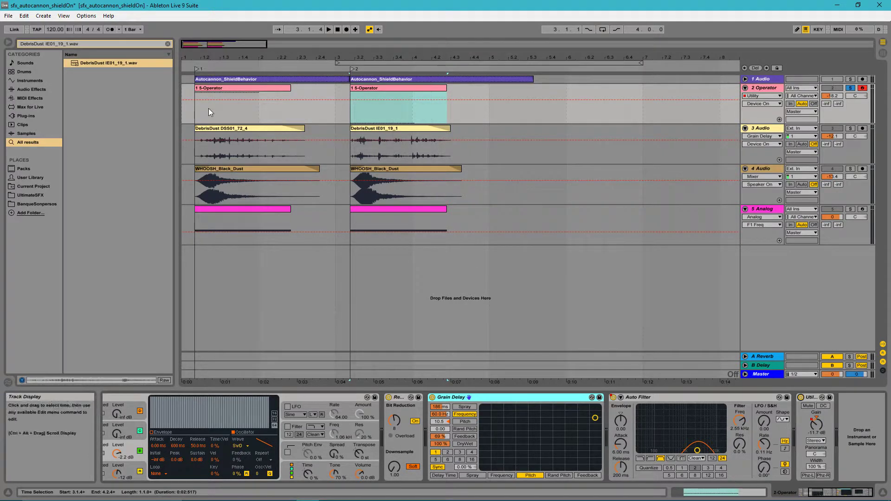
# Play the first and second 1 S-Operator clips from their starts to compare them with the full device chain
pyautogui.click(193, 111)
pyautogui.press('space')
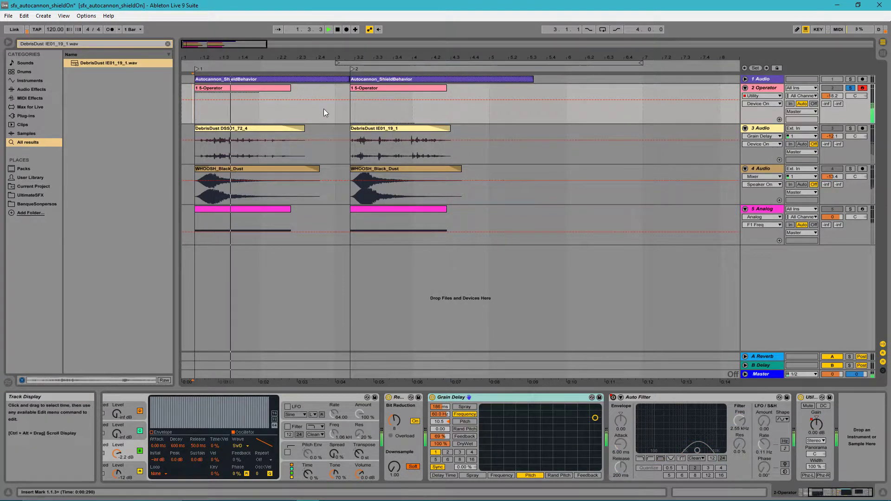
pyautogui.click(346, 108)
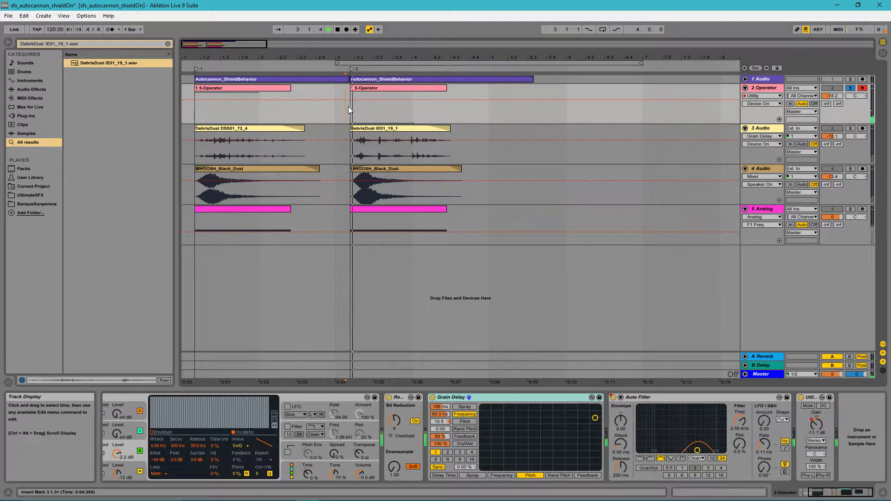
pyautogui.press('space')
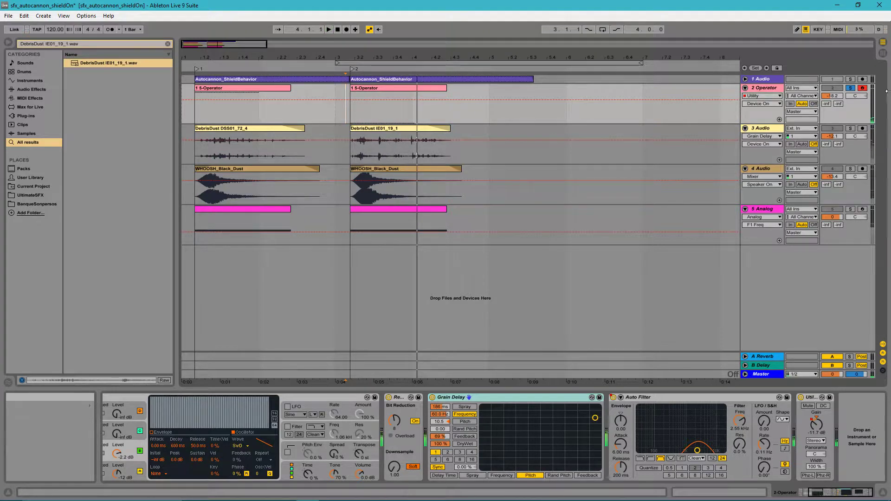
# Solo the 3 Audio track instead of Operator and show its device chain with Redux selected
pyautogui.click(851, 129)
pyautogui.click(761, 130)
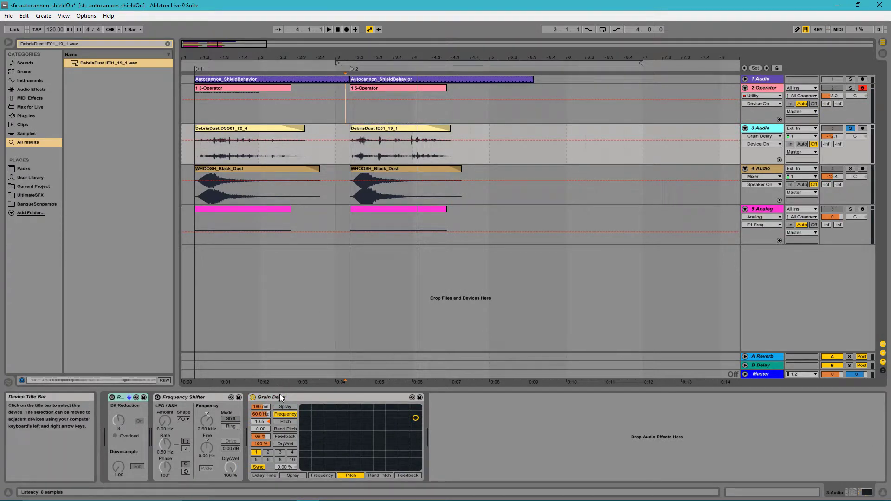
pyautogui.click(121, 399)
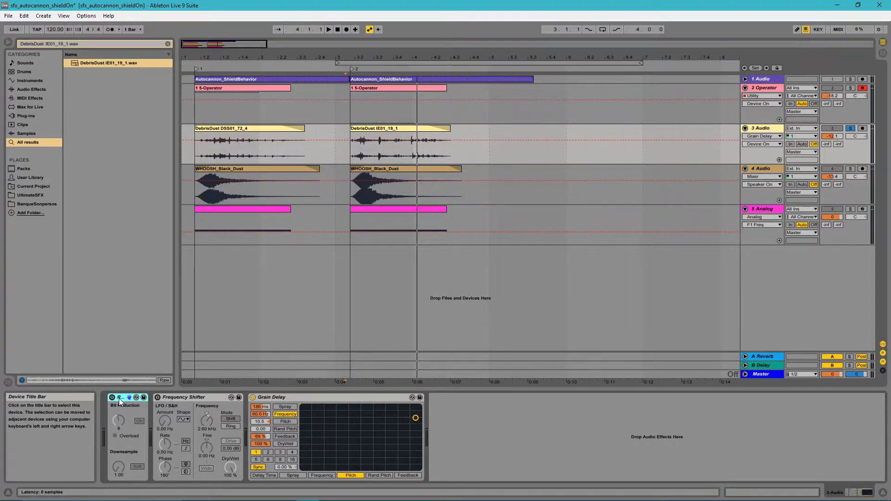
# Turn on Redux on the 3 Audio track and play the DebrisDust DSS01_72_4 clip through it
pyautogui.click(261, 125)
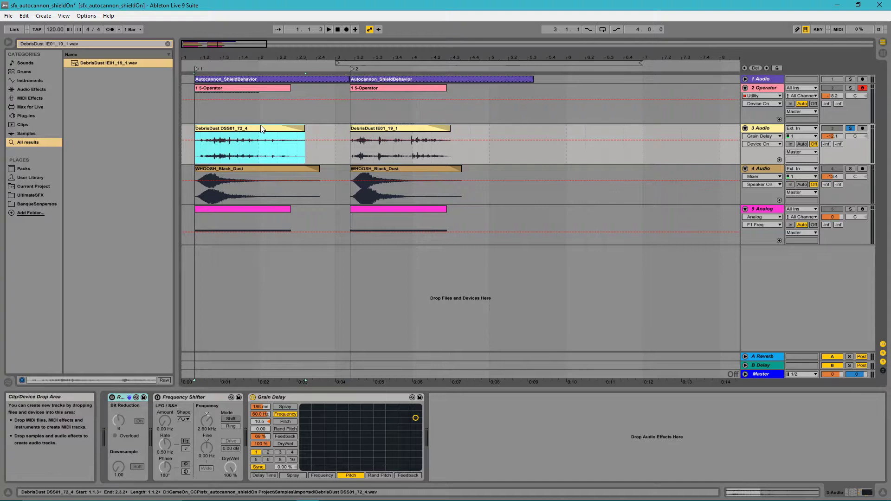
pyautogui.click(120, 399)
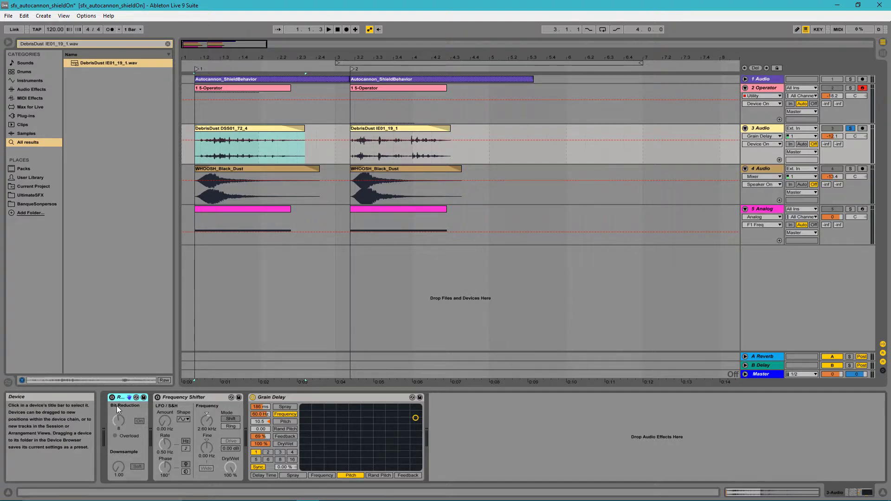
pyautogui.click(112, 398)
pyautogui.press('space')
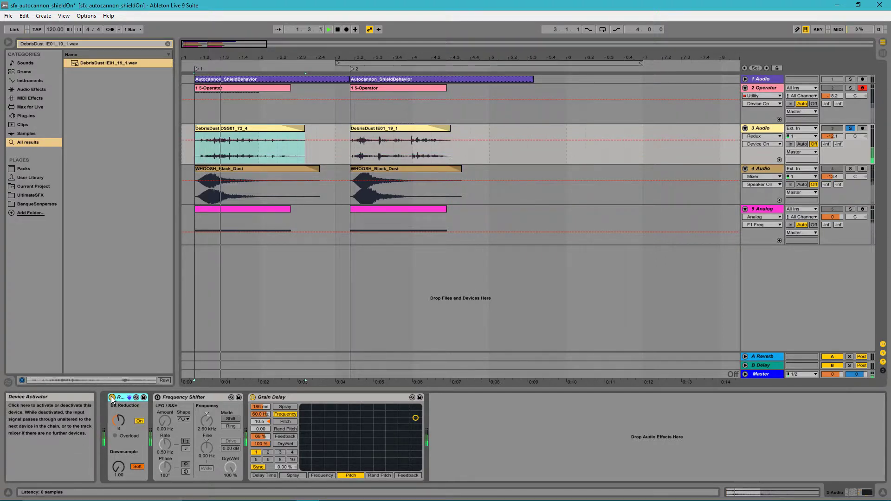
# Turn off Redux on the 3 Audio track and play the DebrisDust DSS01_72_4 clip without it
pyautogui.click(111, 398)
pyautogui.press('space')
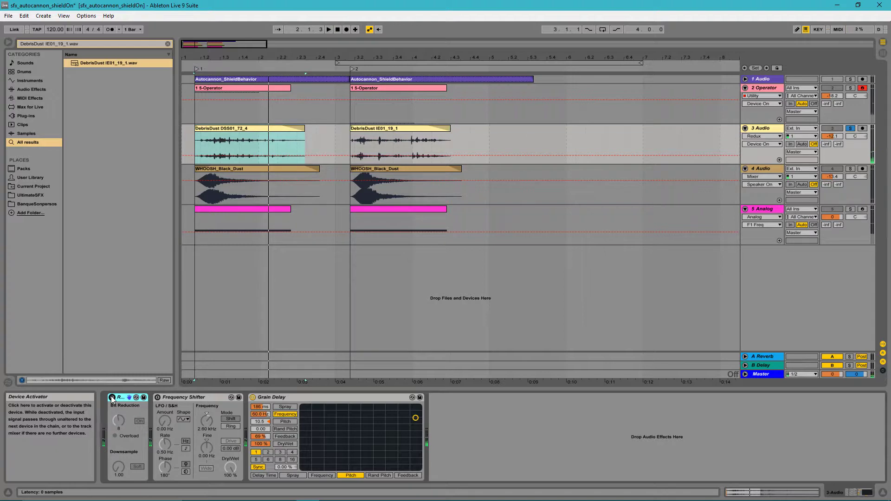
pyautogui.press('space')
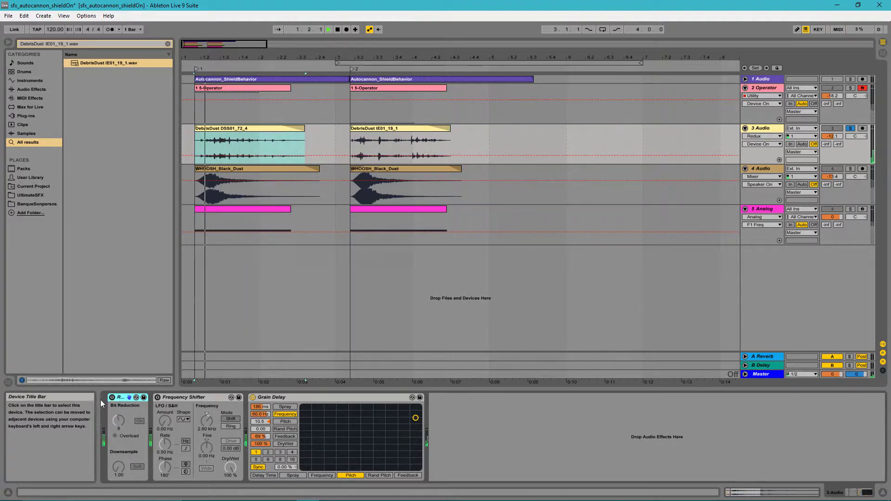
# Compare the DebrisDust DSS01_72_4 clip with Redux switched on and off during playback, leaving Redux off
pyautogui.click(112, 398)
pyautogui.click(112, 398)
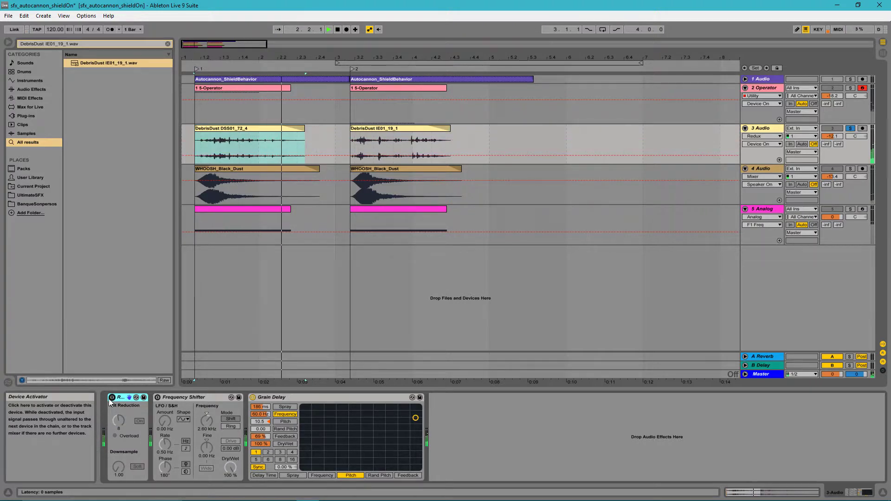
pyautogui.click(112, 397)
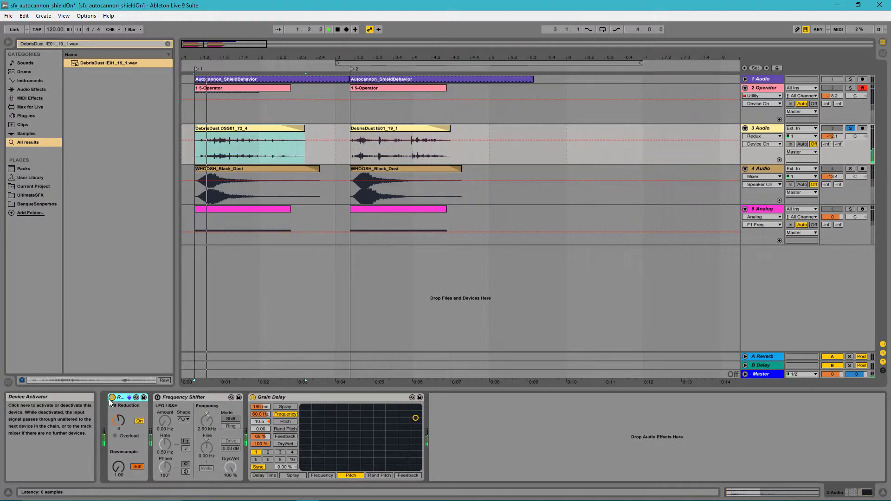
pyautogui.click(112, 398)
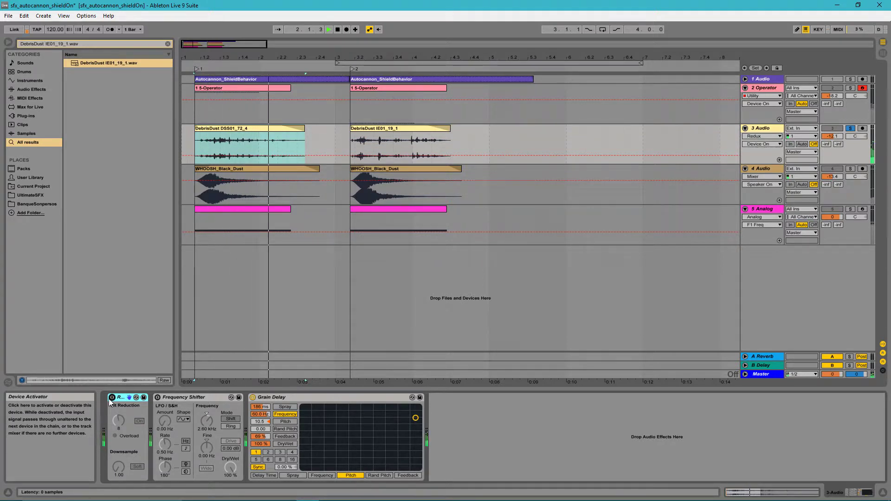
pyautogui.click(112, 398)
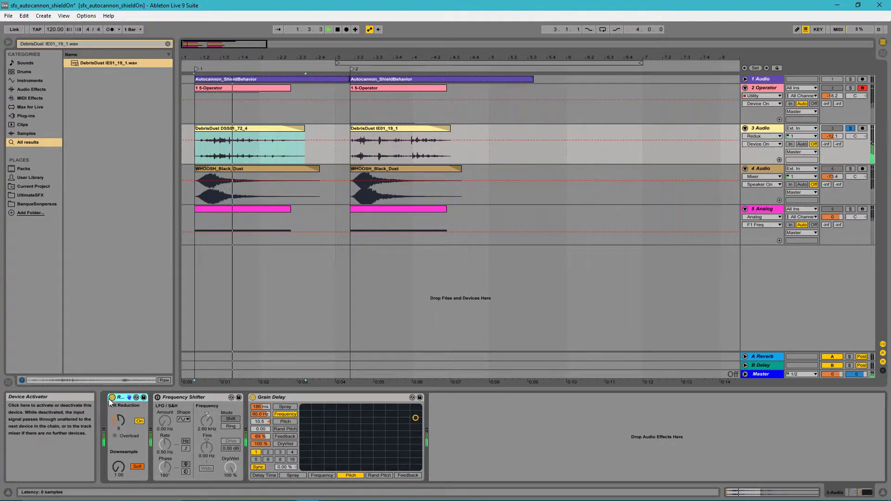
pyautogui.press('space')
pyautogui.click(112, 398)
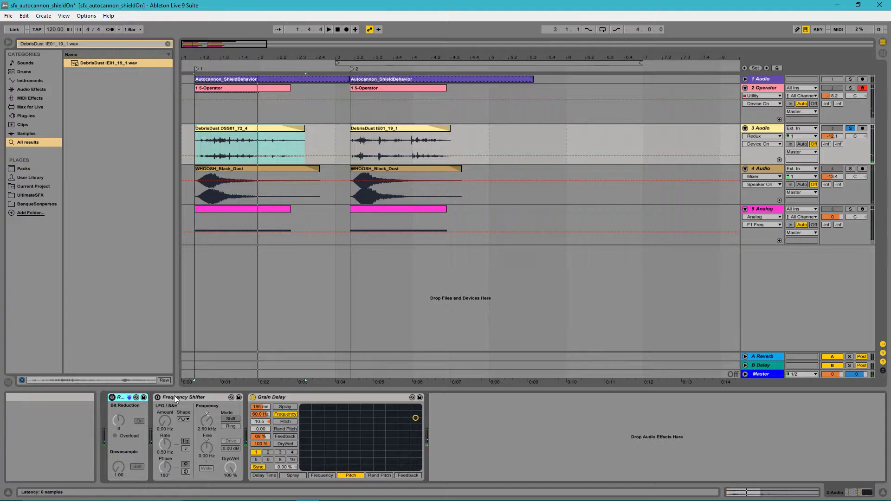
# Play the DebrisDust DSS01_72_4 clip with the Frequency Shifter on and again with it off
pyautogui.click(175, 397)
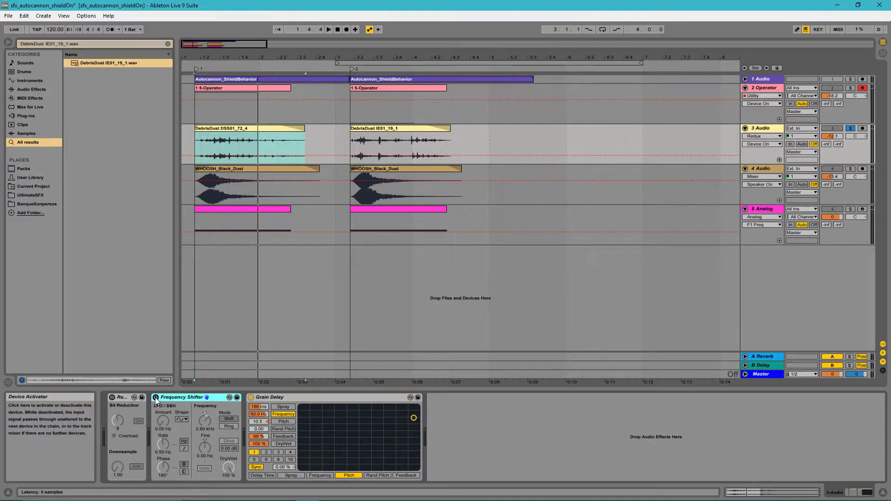
pyautogui.click(155, 399)
pyautogui.press('space')
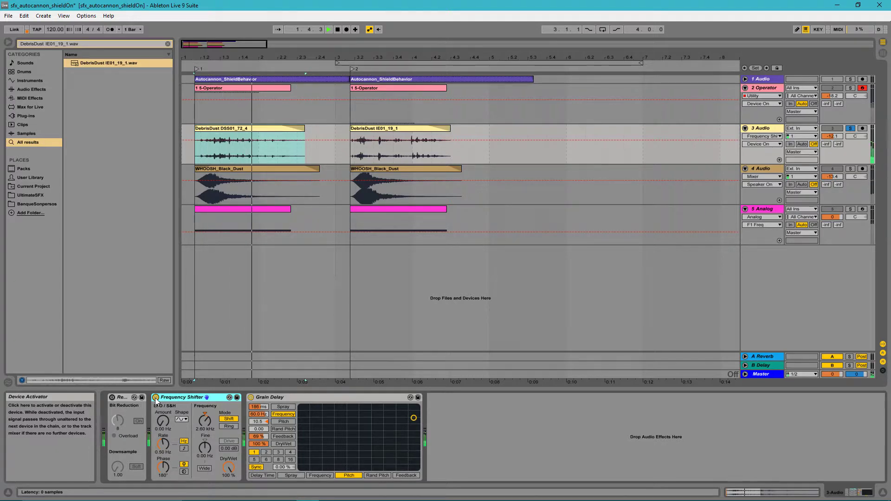
pyautogui.press('space')
pyautogui.click(156, 398)
pyautogui.press('space')
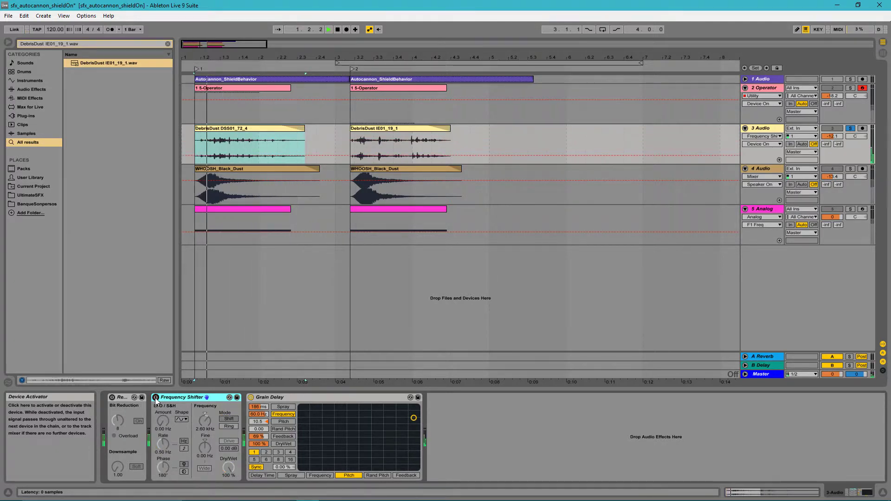
pyautogui.press('space')
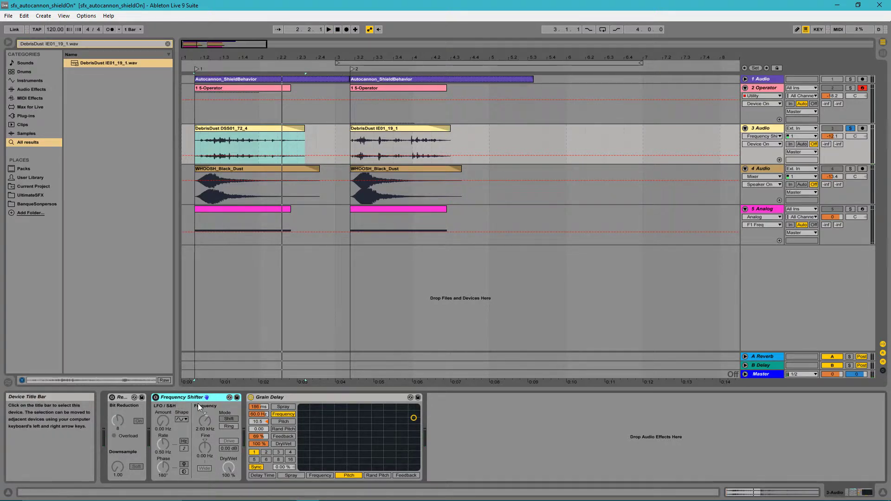
# Turn off Grain Delay on the 3 Audio track and play the dry DebrisDust DSS01_72_4 clip
pyautogui.click(330, 398)
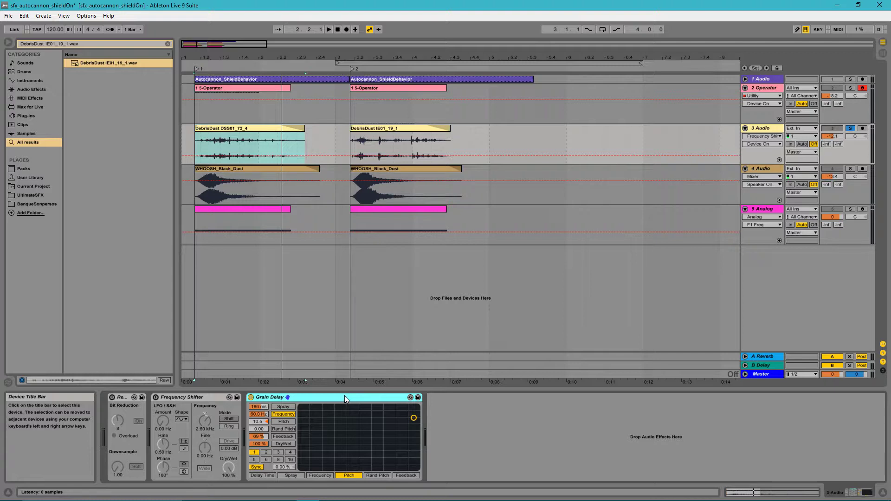
pyautogui.click(251, 397)
pyautogui.press('space')
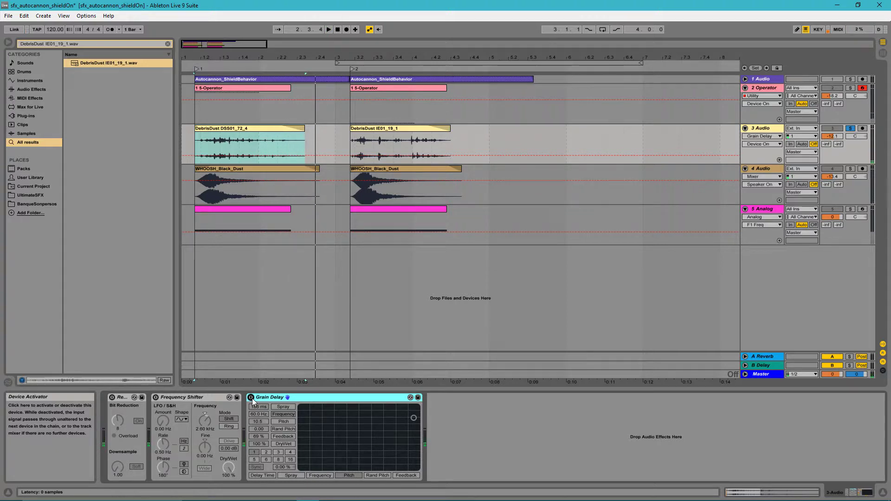
pyautogui.press('space')
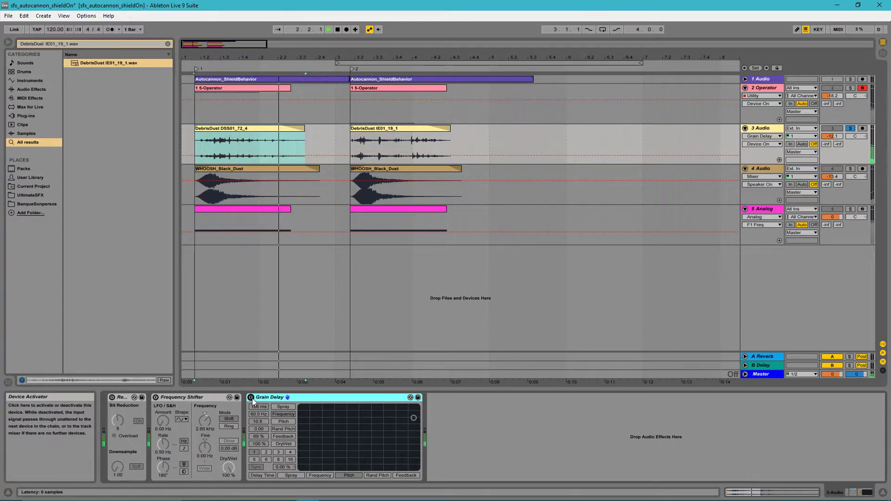
pyautogui.press('space')
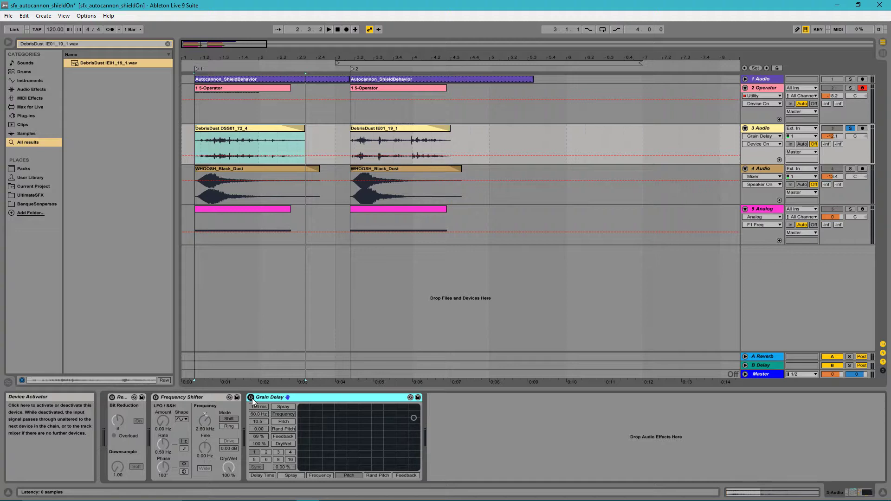
# Turn Grain Delay back on and play the DebrisDust DSS01_72_4 clip through it
pyautogui.click(251, 397)
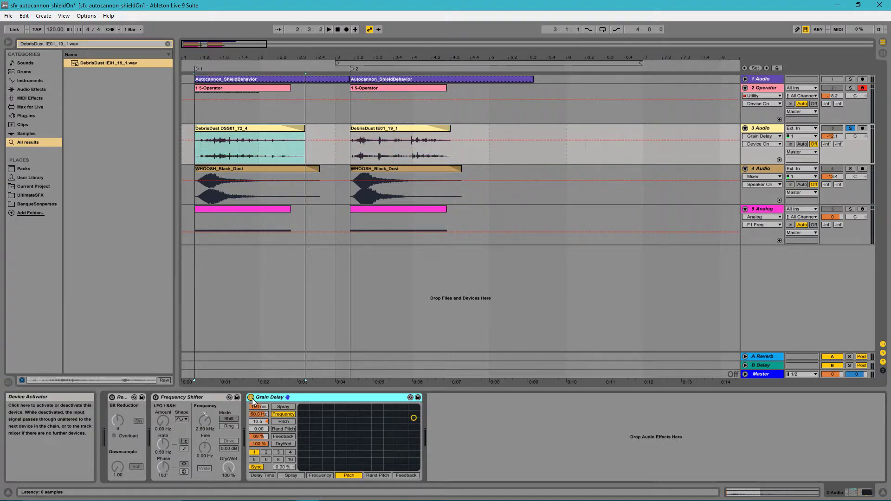
pyautogui.press('space')
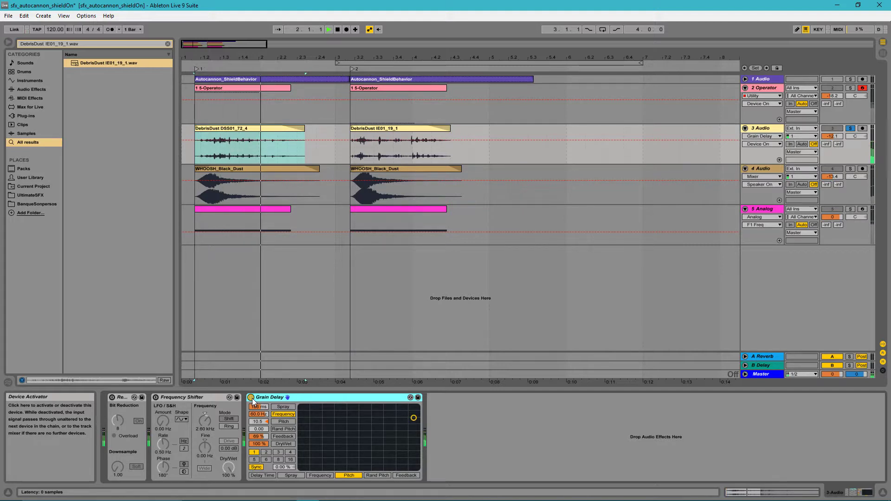
pyautogui.press('space')
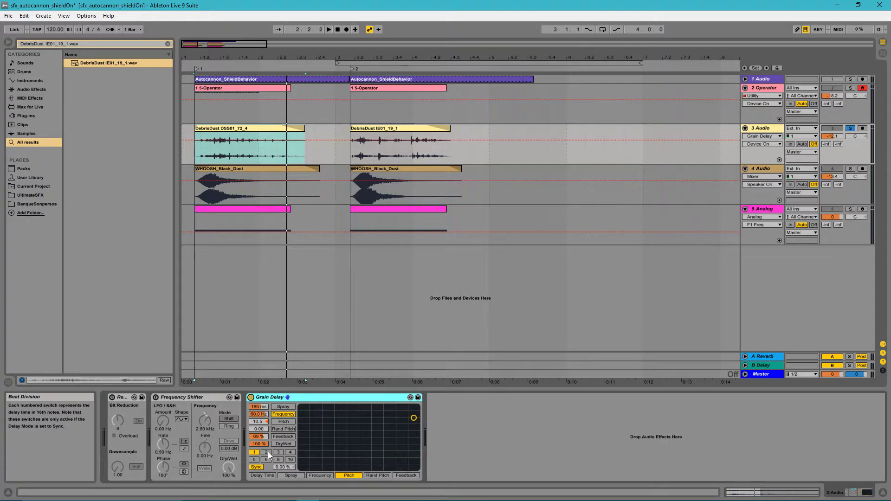
pyautogui.press('space')
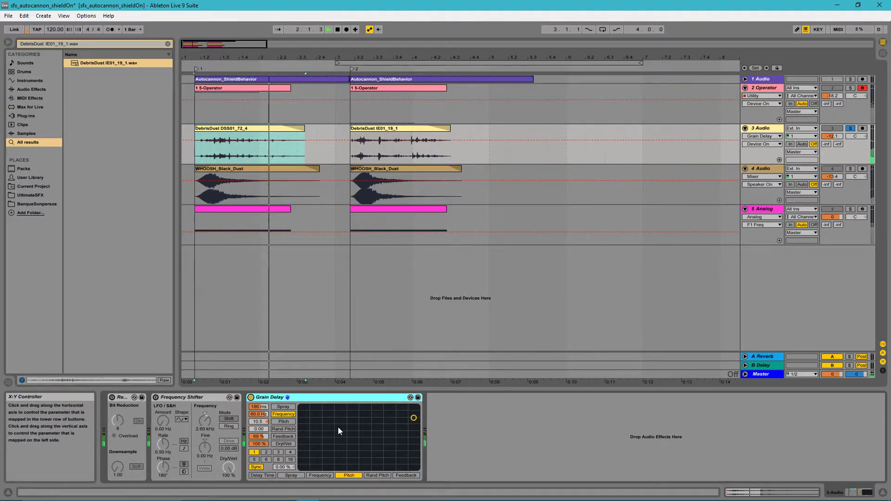
pyautogui.press('space')
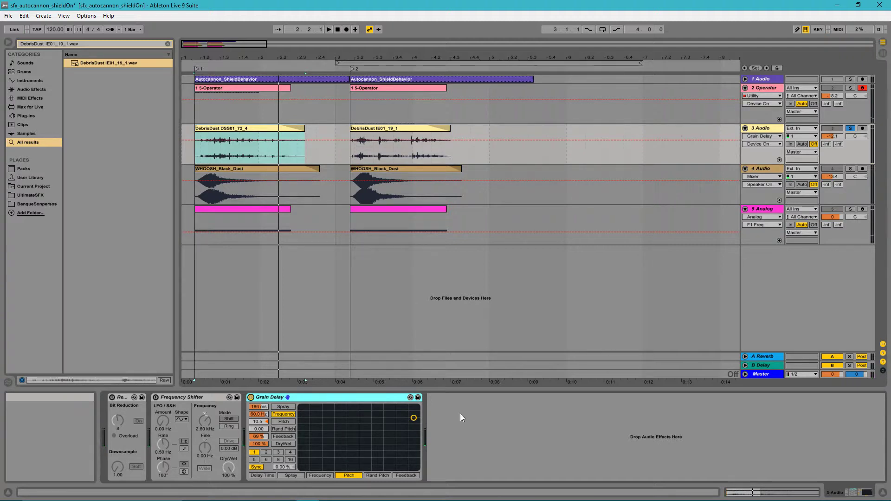
# Compare the DebrisDust IE01_19_1 clip with Grain Delay on and off, leaving Grain Delay on
pyautogui.click(385, 129)
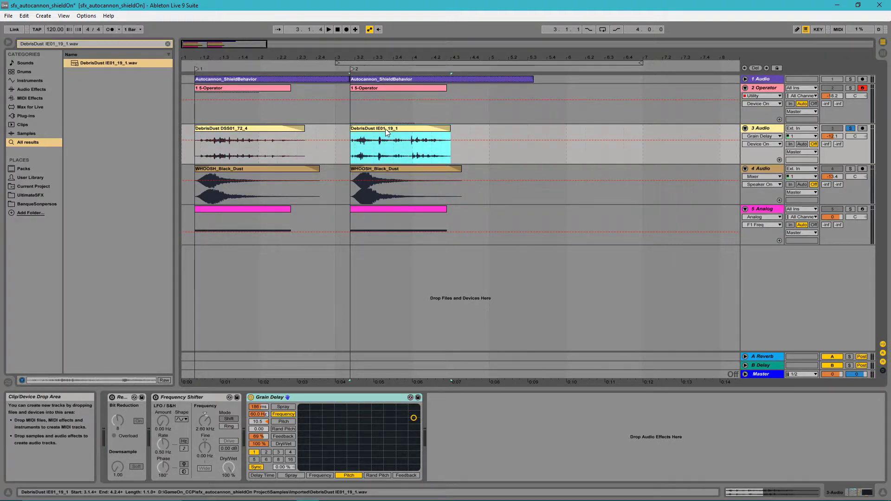
pyautogui.press('space')
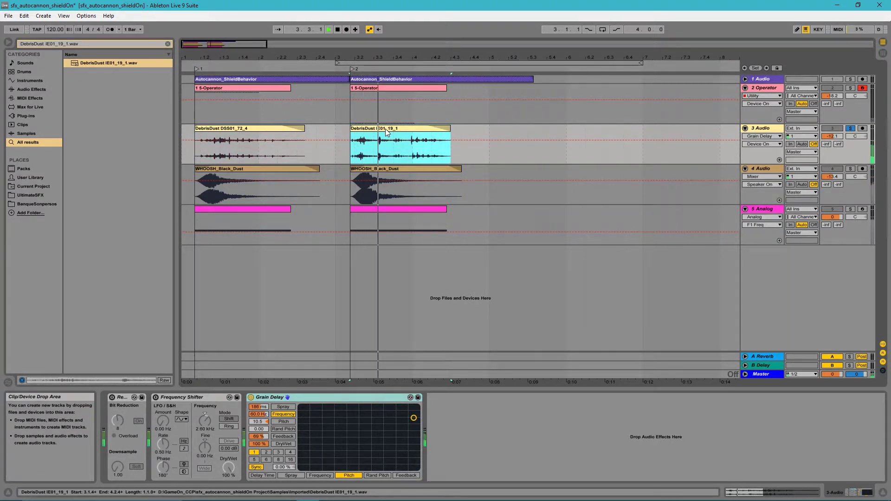
pyautogui.click(251, 398)
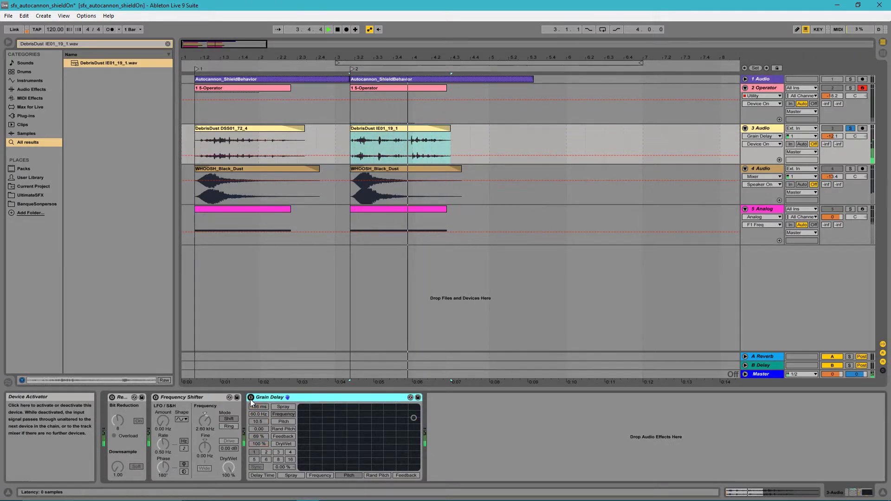
pyautogui.press('space')
pyautogui.click(251, 397)
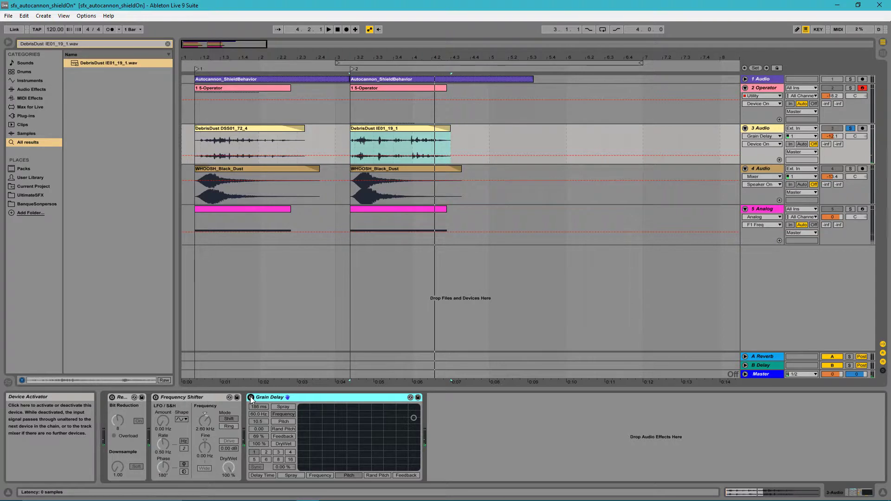
pyautogui.press('space')
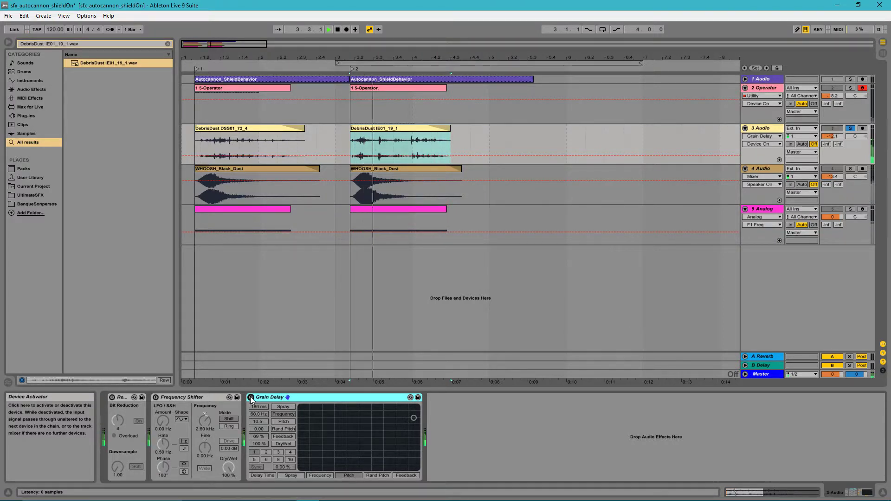
pyautogui.click(250, 398)
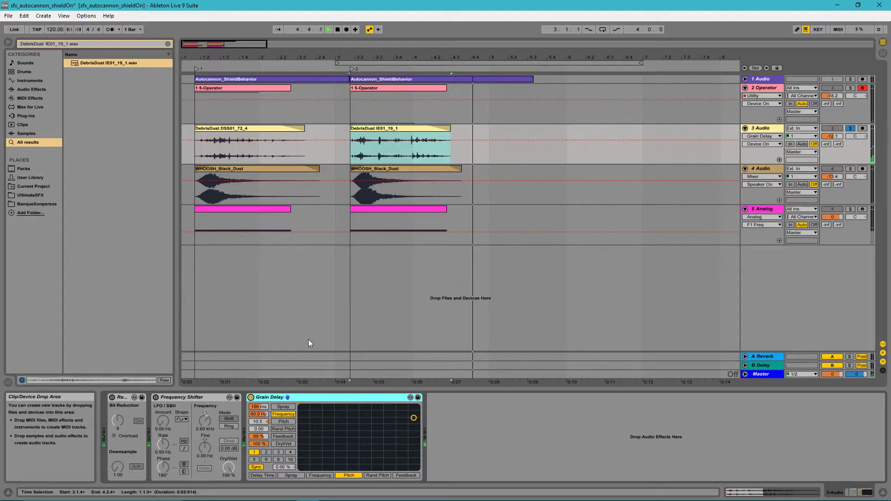
pyautogui.press('space')
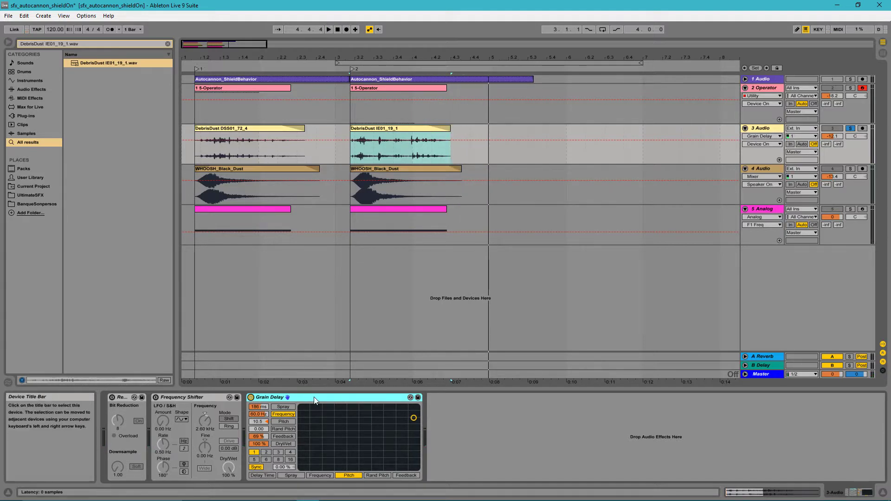
# Solo the 4 Audio track with its device chain shown and play the second WHOOSH_Black_Dust clip
pyautogui.click(851, 168)
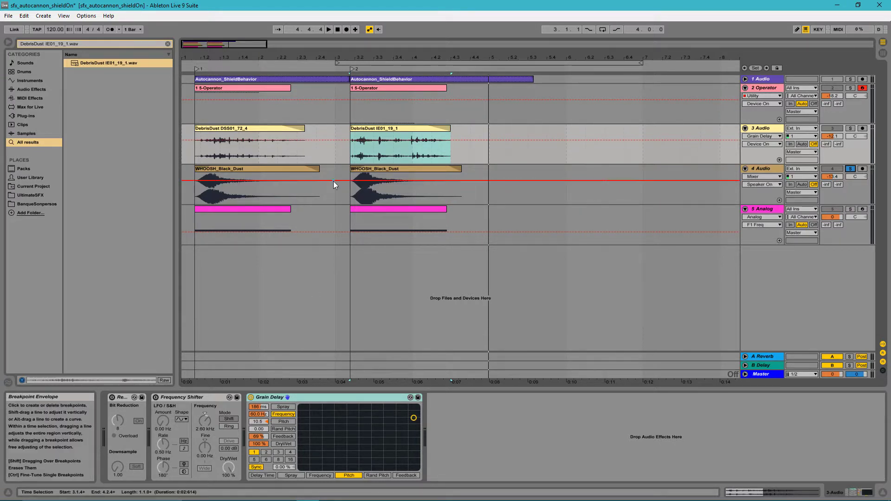
pyautogui.click(764, 168)
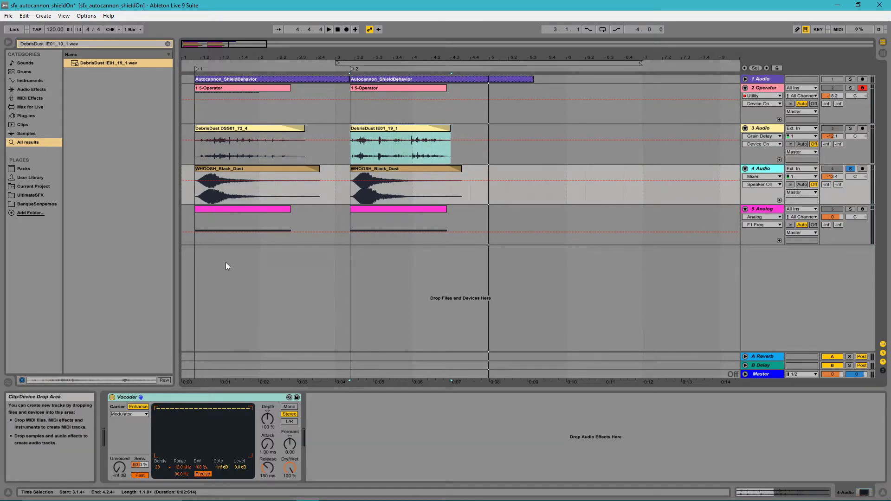
pyautogui.press('space')
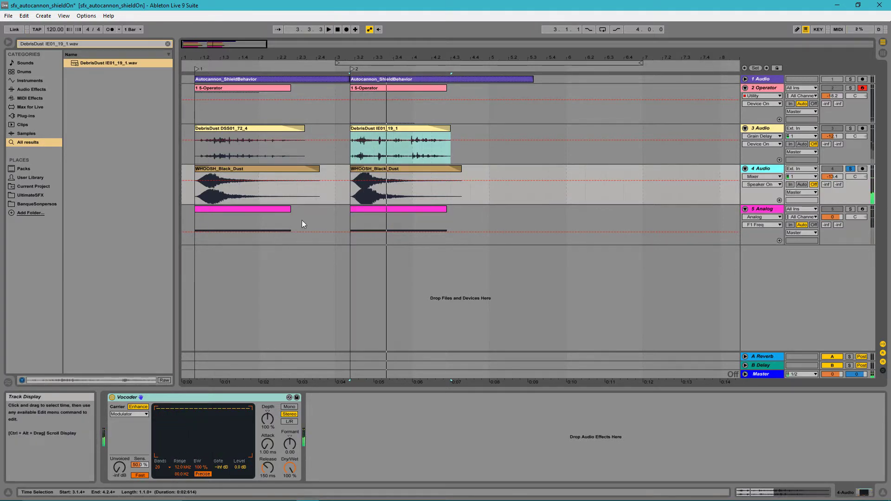
pyautogui.click(390, 170)
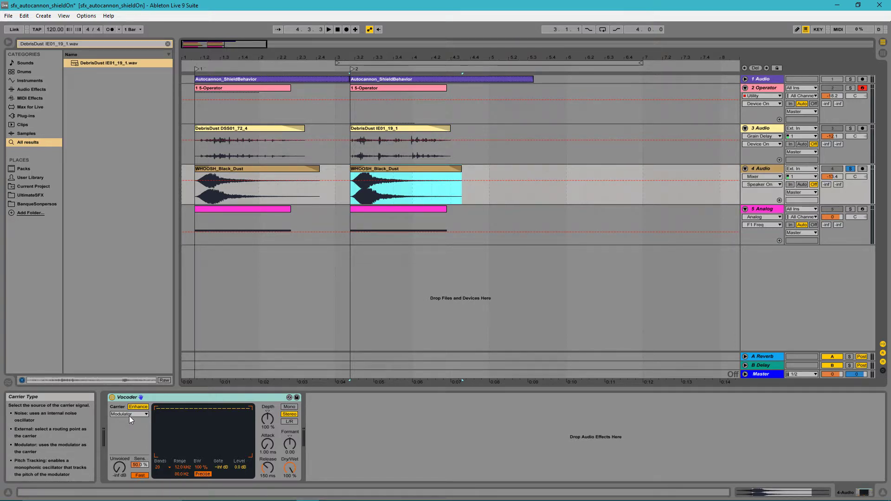
# Play the second WHOOSH_Black_Dust clip with the Vocoder off and again with it on, leaving it on
pyautogui.click(154, 397)
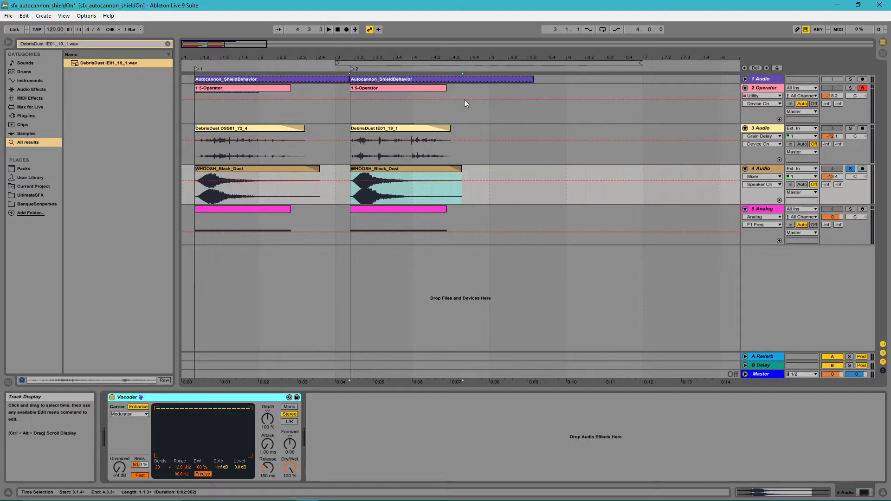
pyautogui.click(112, 397)
pyautogui.press('space')
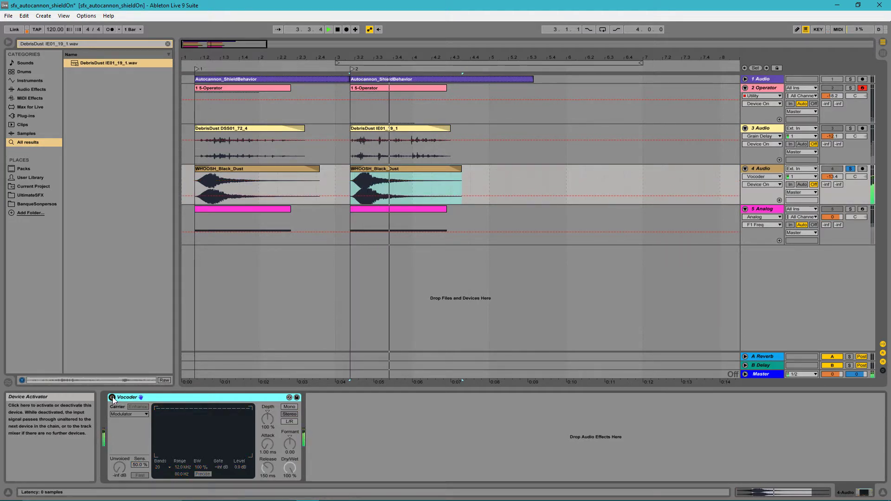
pyautogui.click(112, 398)
pyautogui.press('space')
pyautogui.press('space')
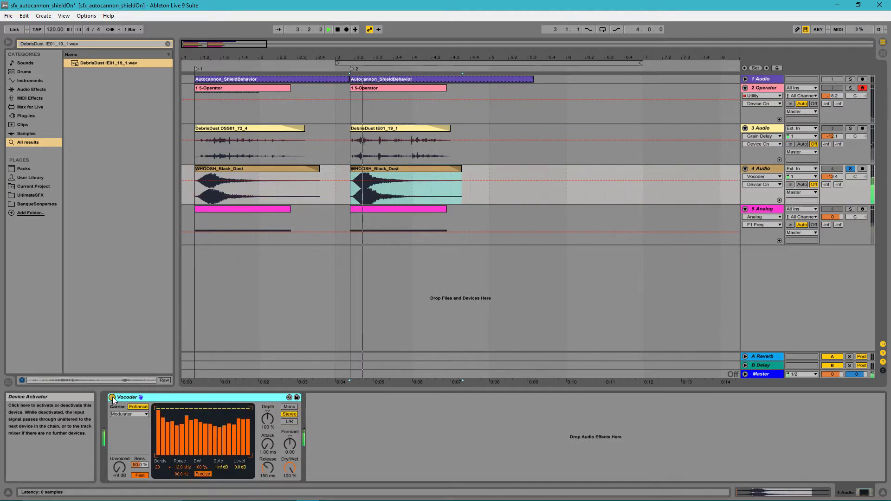
pyautogui.press('space')
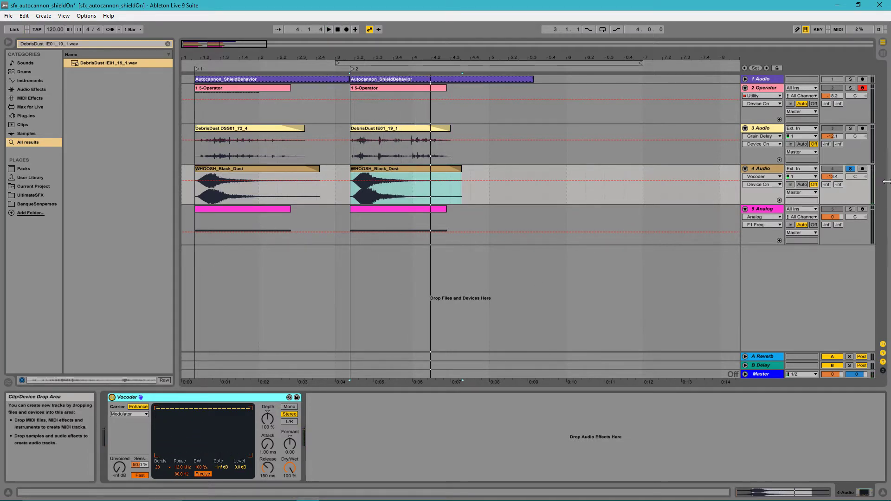
# Solo the 5 Analog track and play from its first clip with the Analog device shown
pyautogui.click(851, 209)
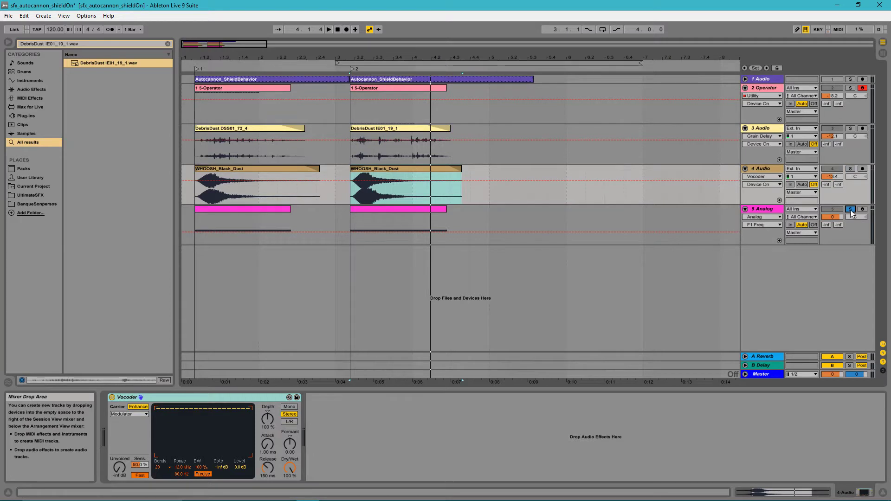
pyautogui.click(404, 209)
pyautogui.click(263, 210)
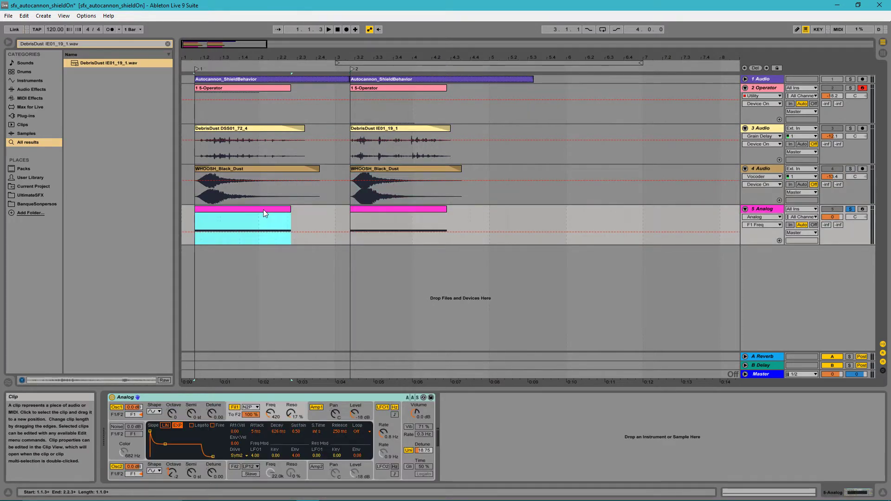
pyautogui.press('space')
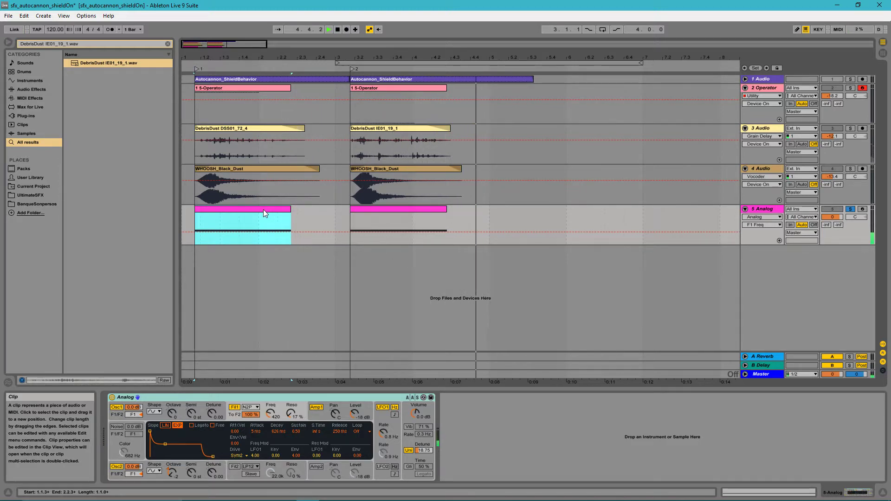
# Examine the waveform shape and octave settings of both oscillators in the Analog device
pyautogui.click(190, 396)
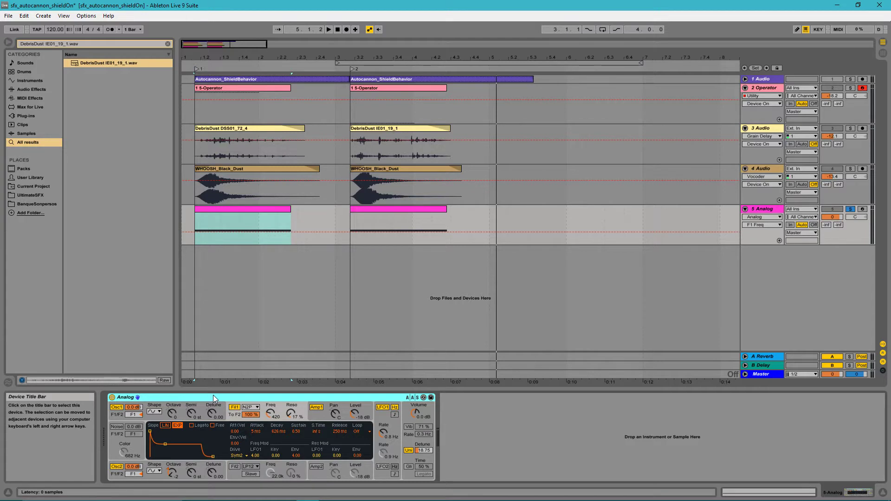
pyautogui.click(251, 345)
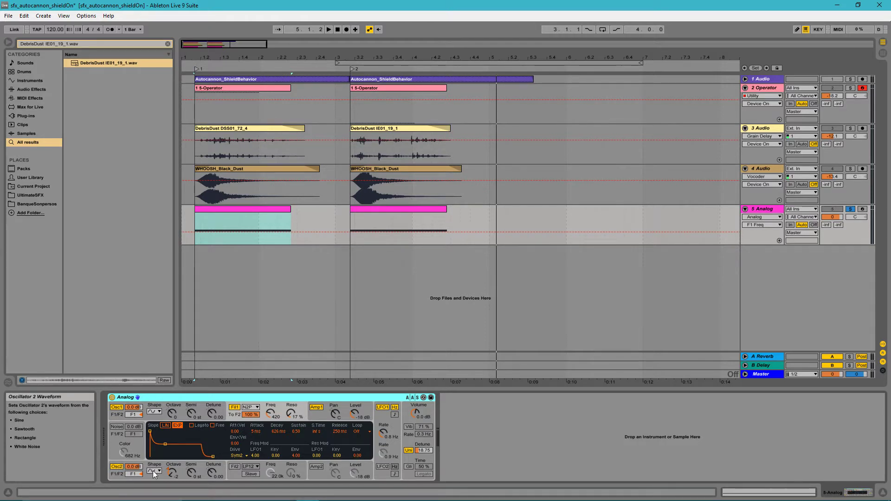
pyautogui.click(175, 413)
pyautogui.click(174, 473)
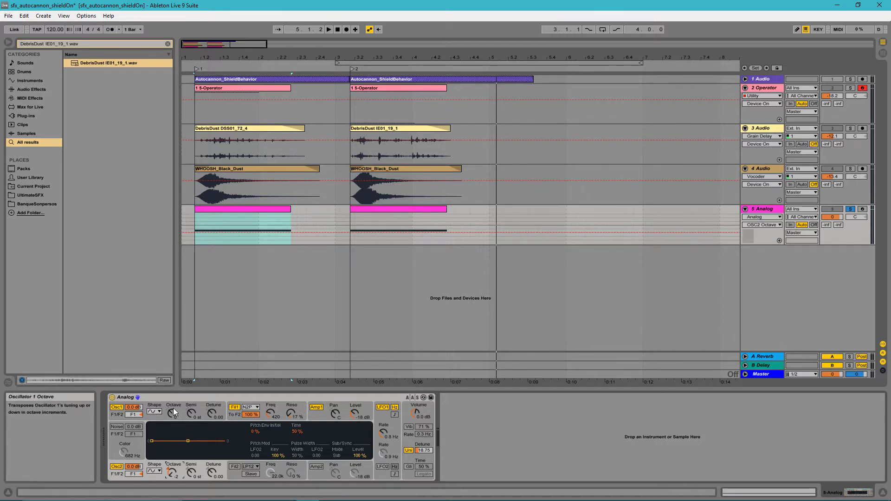
# Inspect Analog's Filter 1 envelope and cutoff modulation together with the LFO 1 waveform
pyautogui.click(239, 414)
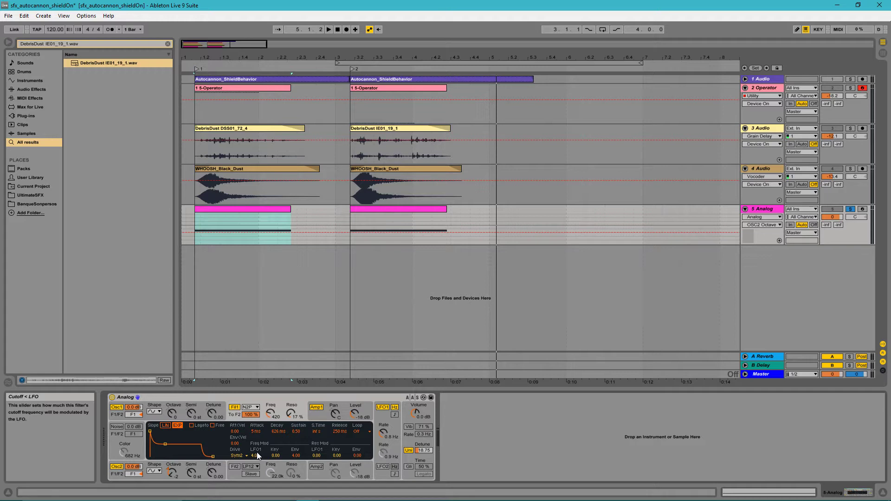
pyautogui.click(381, 415)
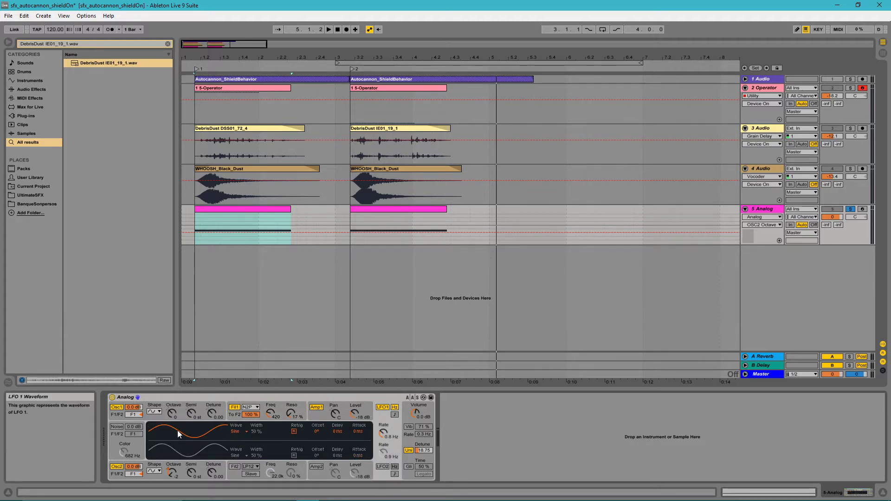
pyautogui.click(262, 419)
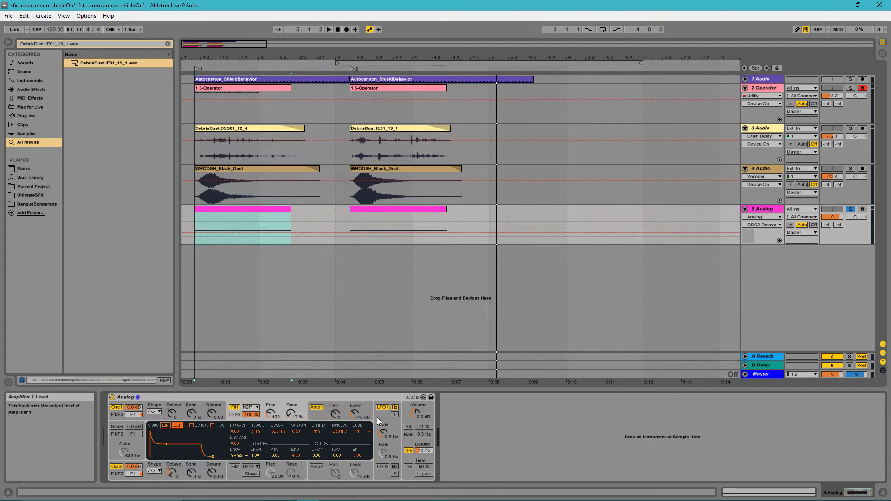
# Review Analog's Amp 1 envelope and its unison voices and detune settings
pyautogui.click(324, 416)
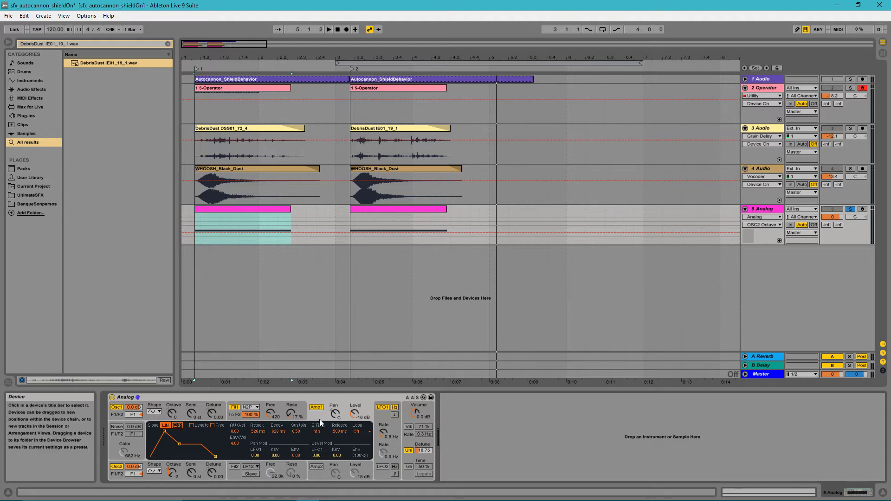
pyautogui.click(406, 439)
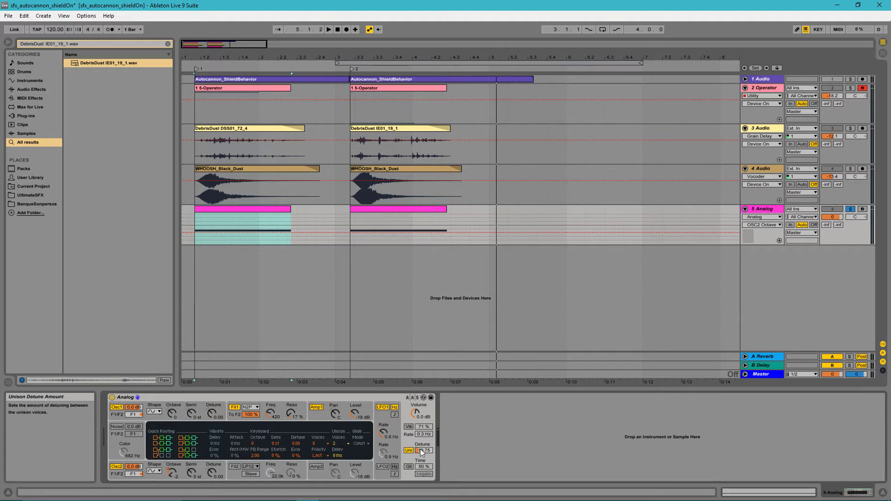
pyautogui.click(339, 445)
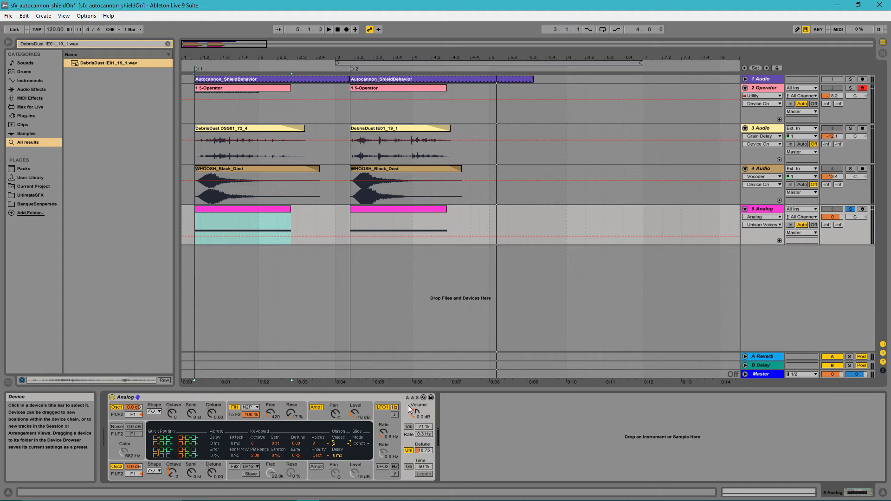
pyautogui.click(383, 397)
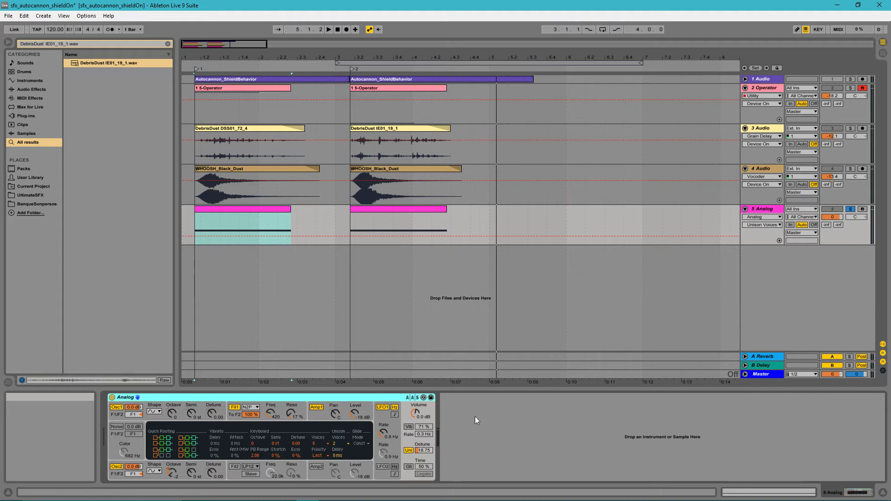
# Play the soloed 5 Analog track again from its first clip, then stop playback
pyautogui.click(222, 210)
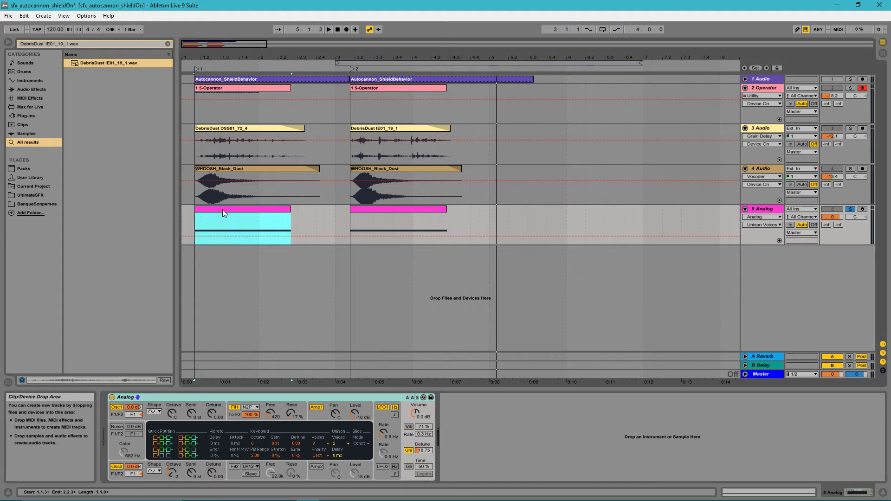
pyautogui.press('space')
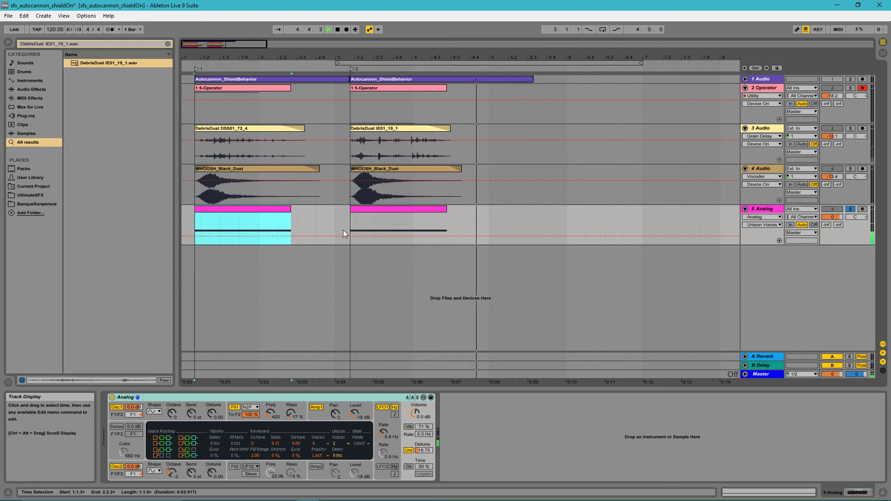
pyautogui.press('space')
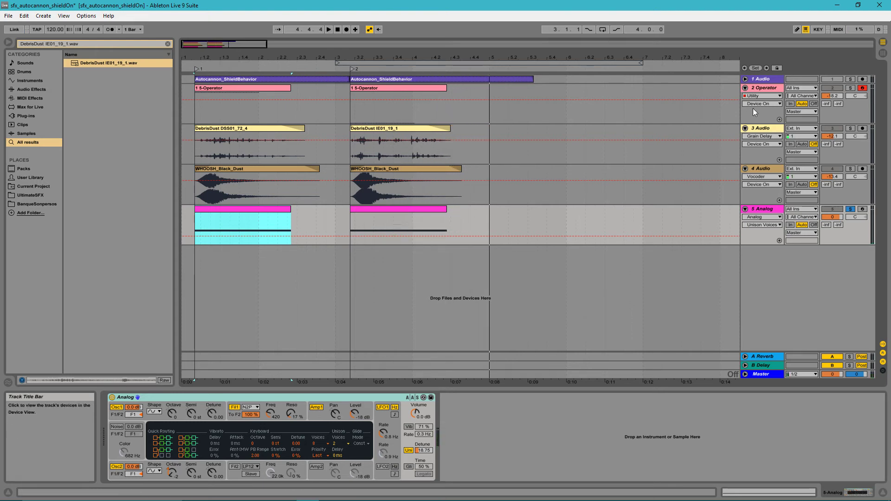
# Unsolo the 5 Analog track and play all layers together from the first clip
pyautogui.click(851, 209)
pyautogui.press('space')
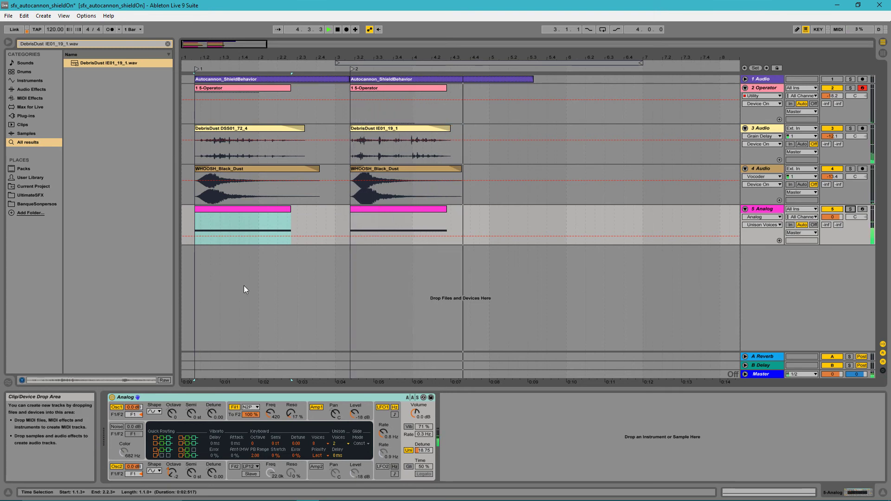
pyautogui.press('space')
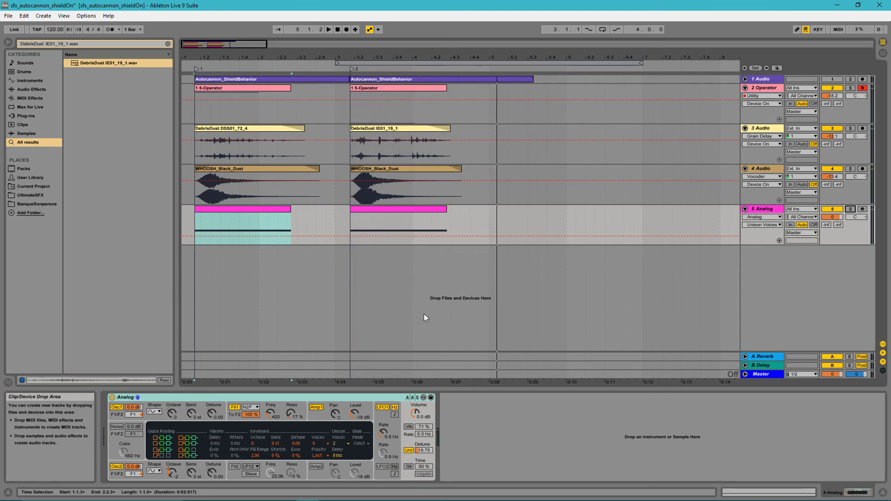
# Check the loudness and true peak readings in the Master track's TB_EBULoudness plug-in, then close its window
pyautogui.click(763, 374)
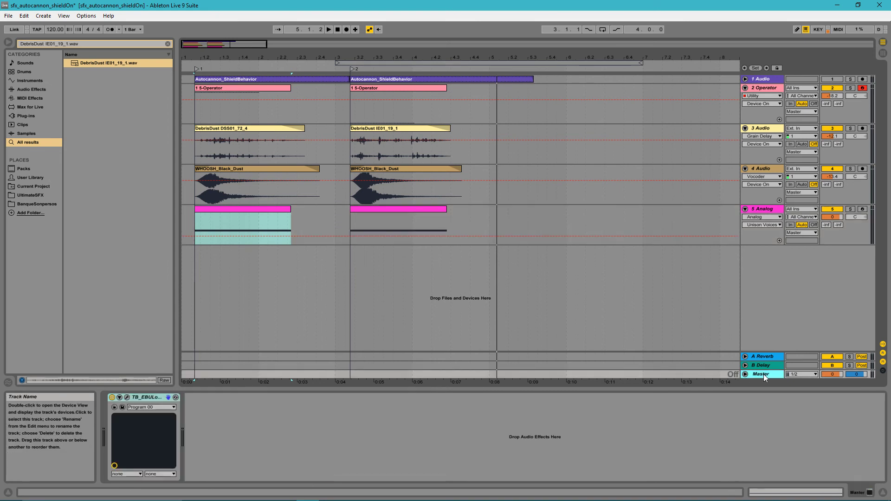
pyautogui.click(201, 410)
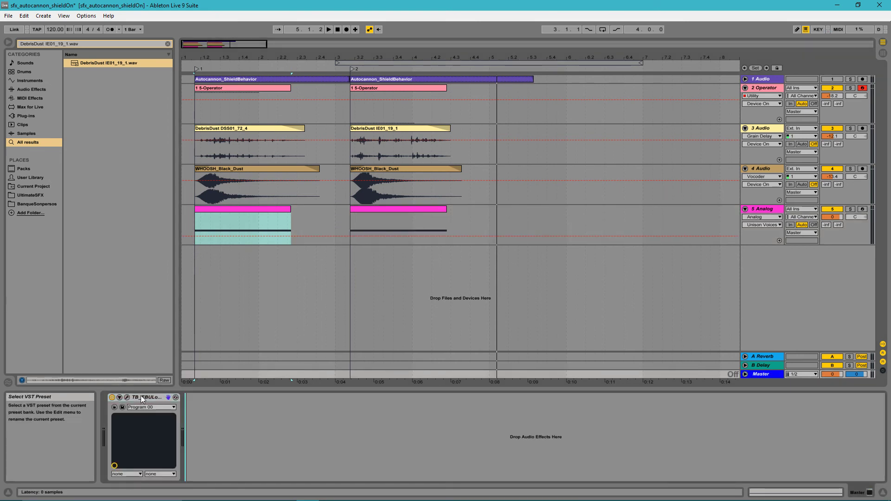
pyautogui.click(127, 397)
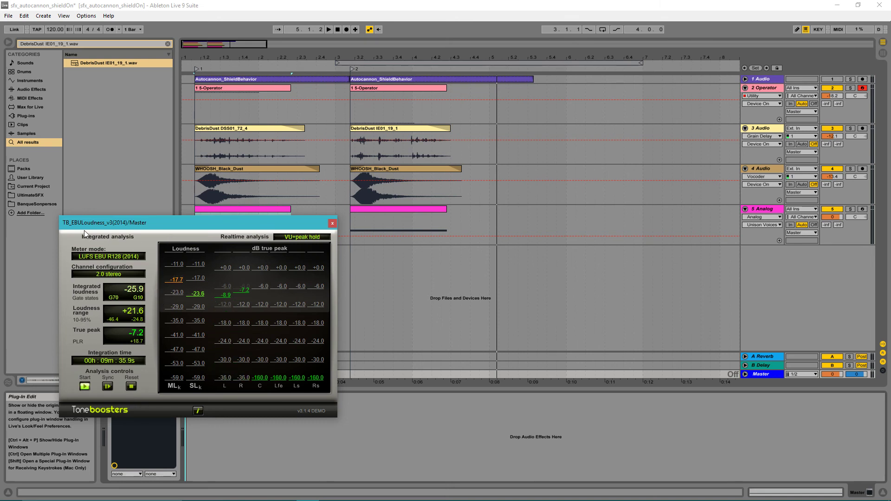
pyautogui.click(333, 224)
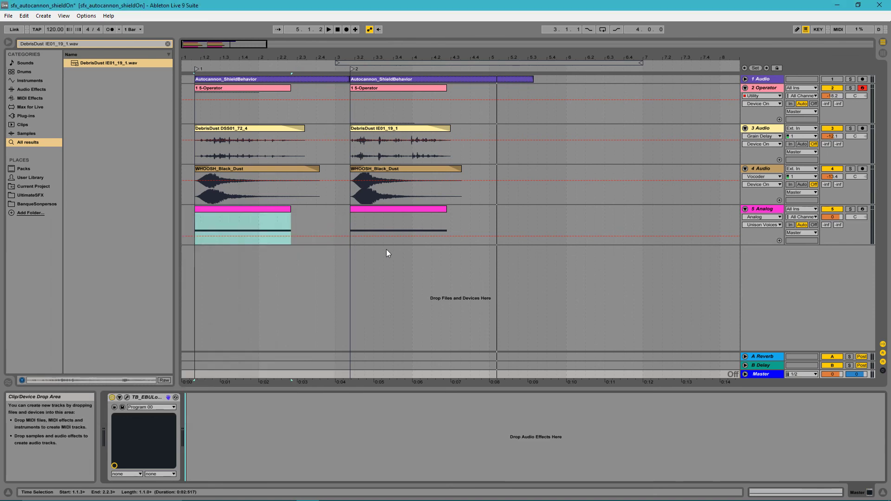